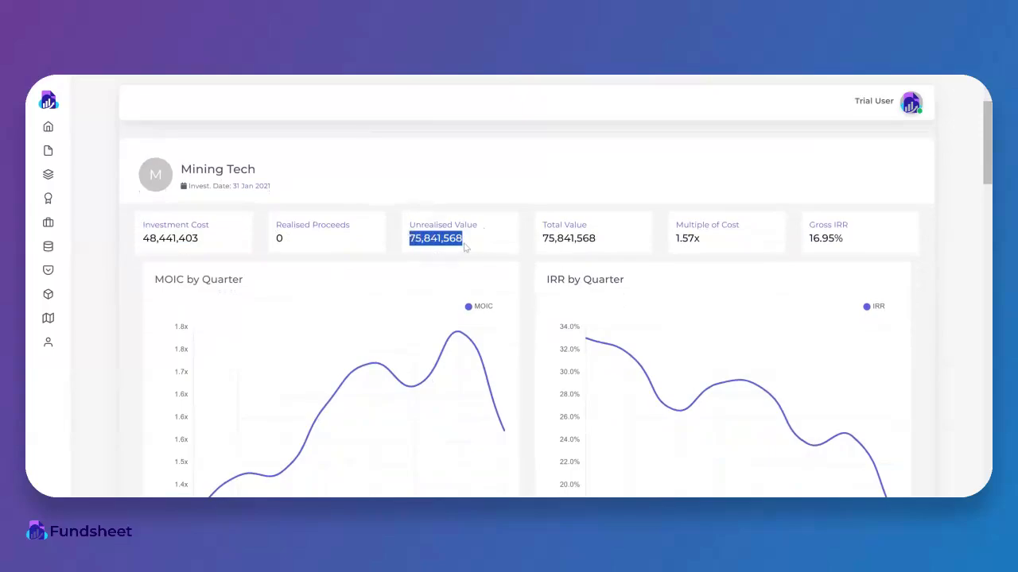
Review Mining Tech's multiple of cost and gross IRR together with the quarterly MOIC and IRR charts.
left_click_drag(705, 240, 675, 240)
left_click_drag(847, 240, 808, 240)
scroll(294, 355, "down", 1)
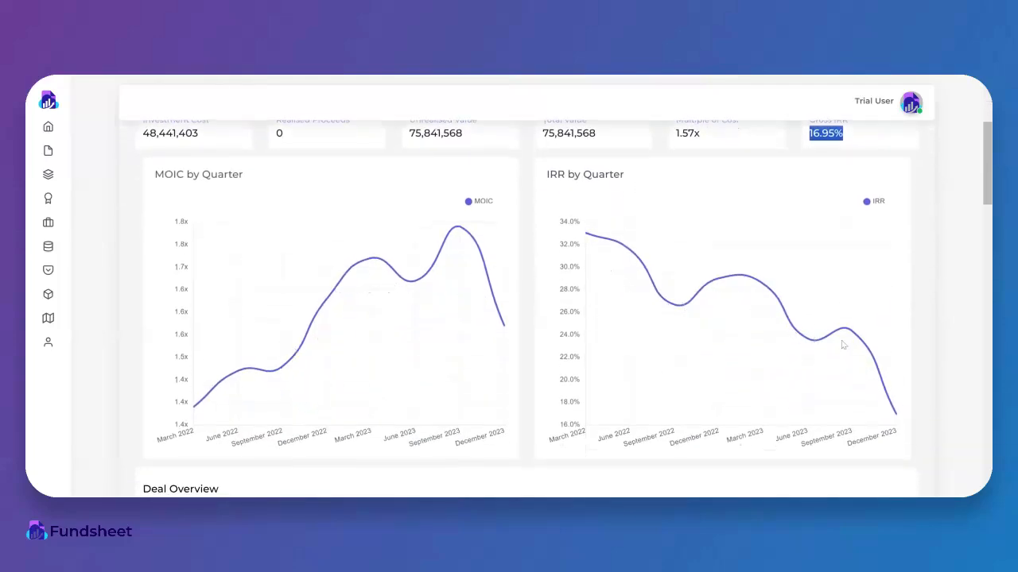
scroll(858, 349, "down", 1)
scroll(859, 349, "up", 2)
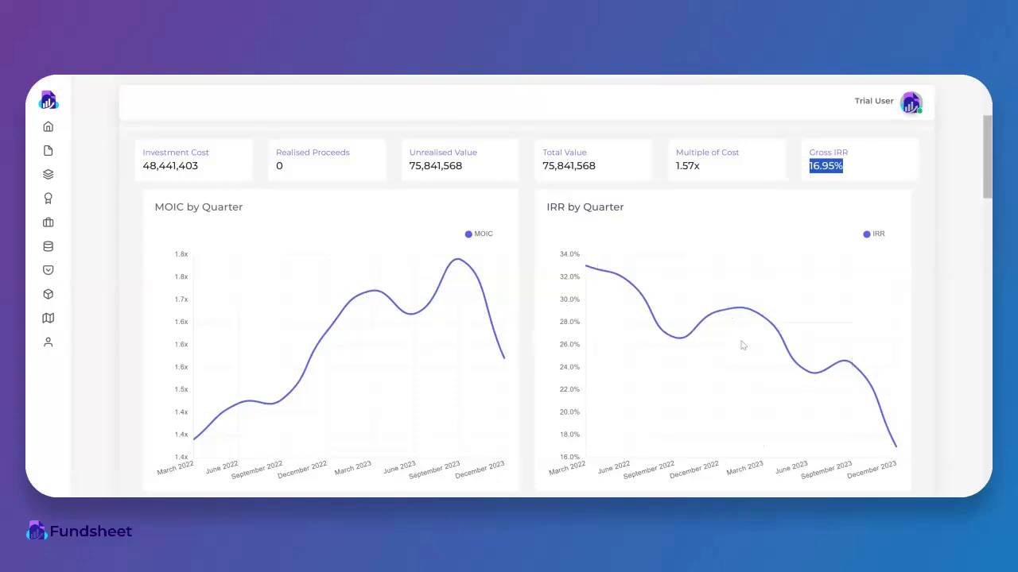
Examine Mining Tech's deal overview, deal background, default investment data and monthly metrics table.
scroll(741, 341, "down", 10)
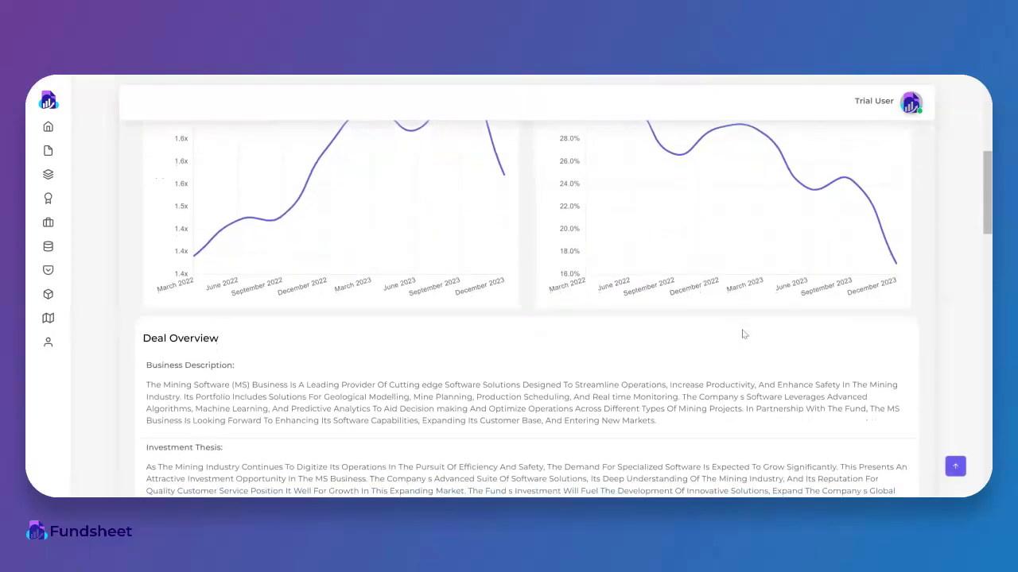
scroll(742, 334, "down", 5)
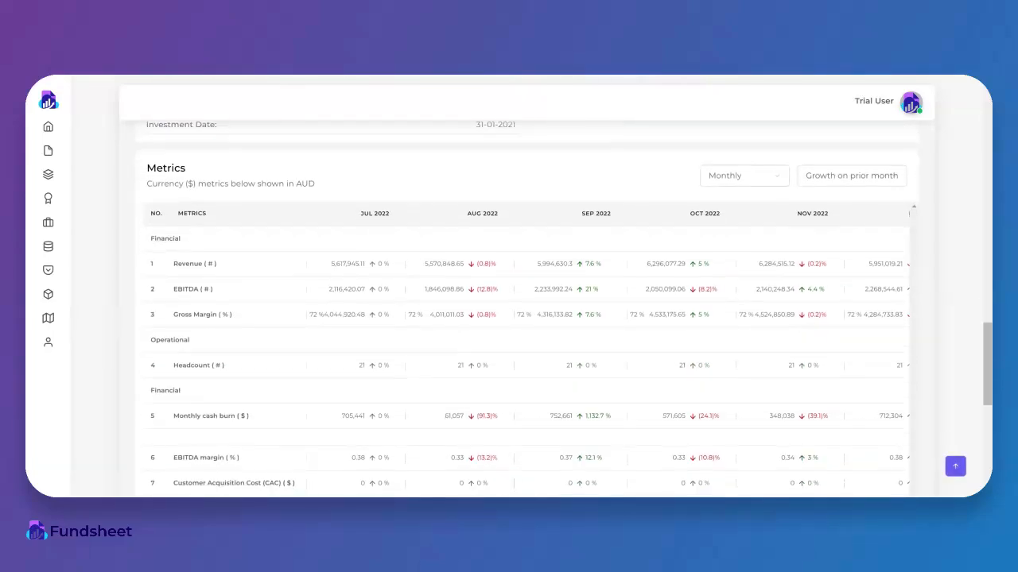
scroll(363, 273, "up", 5)
scroll(363, 273, "down", 2)
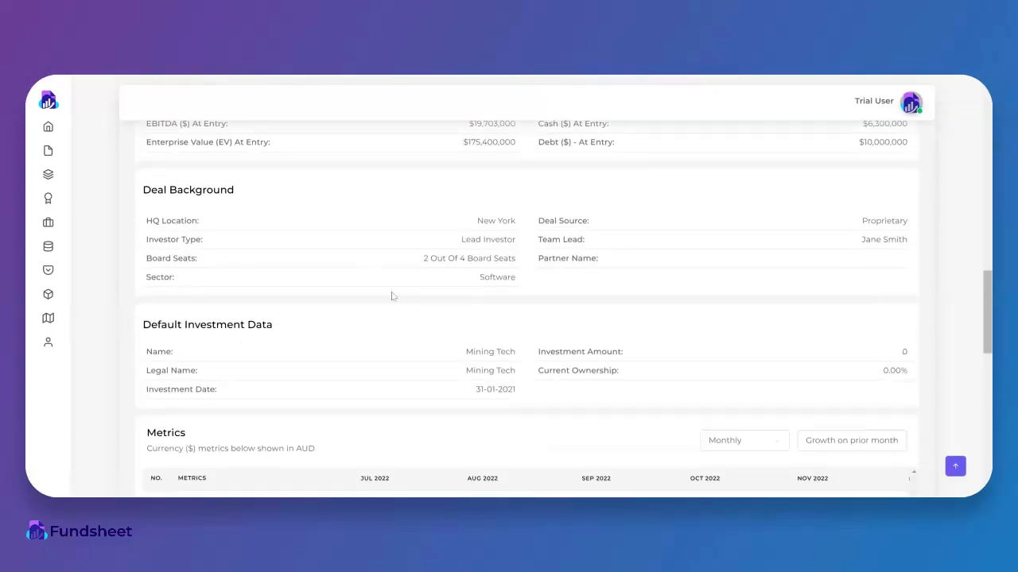
scroll(374, 318, "down", 4)
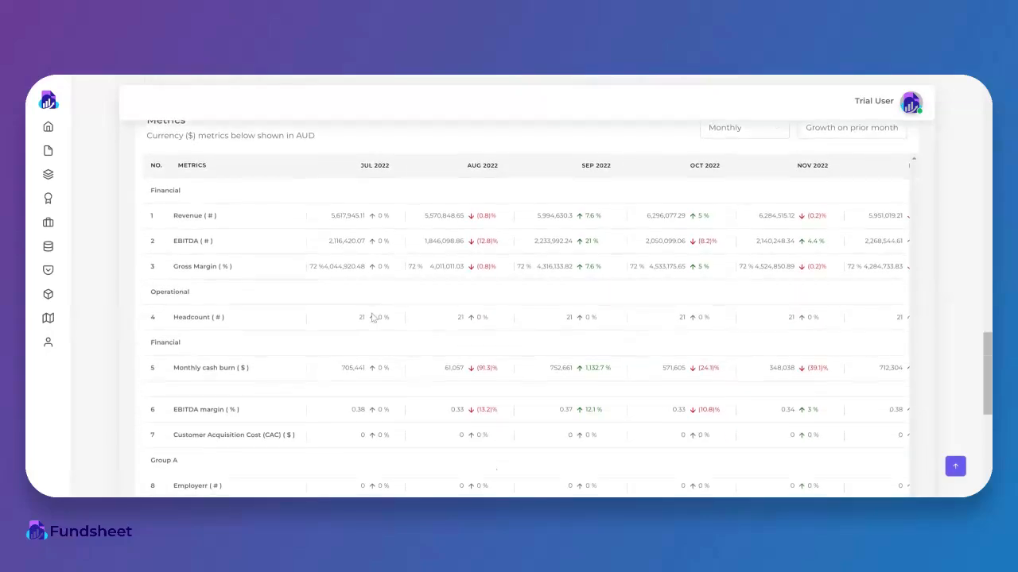
scroll(240, 232, "up", 1)
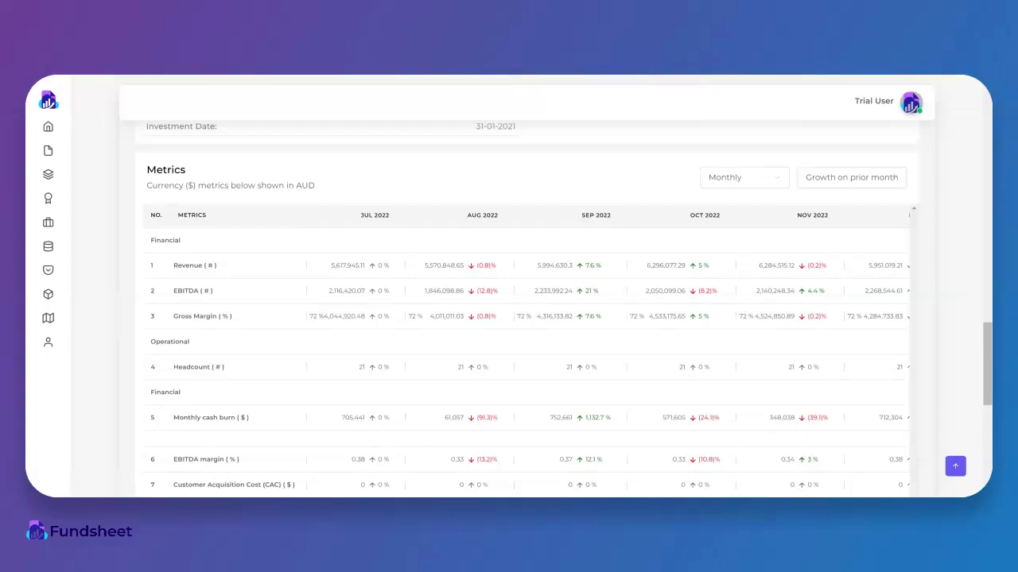
scroll(525, 310, "down", 2)
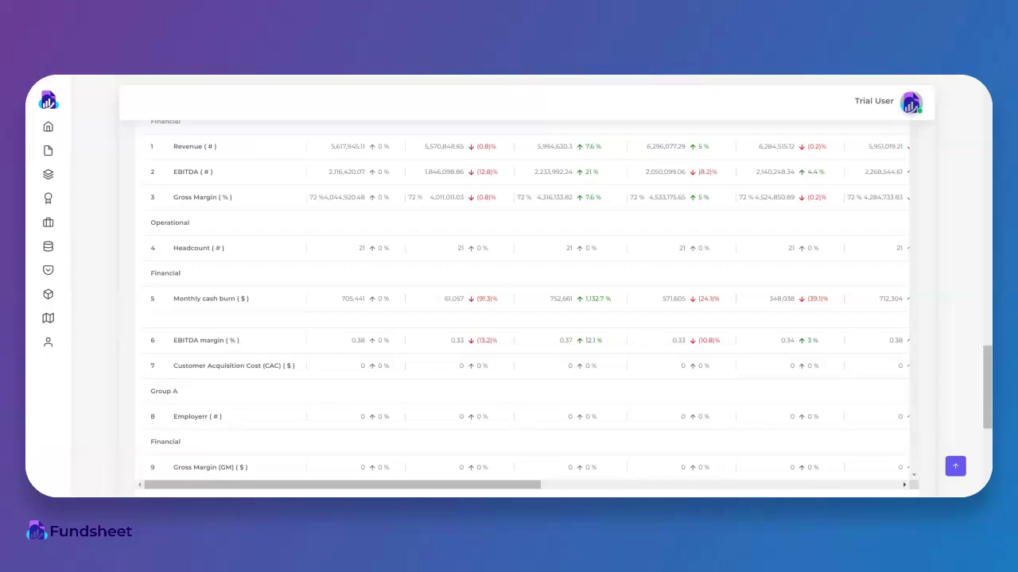
scroll(525, 308, "up", 3)
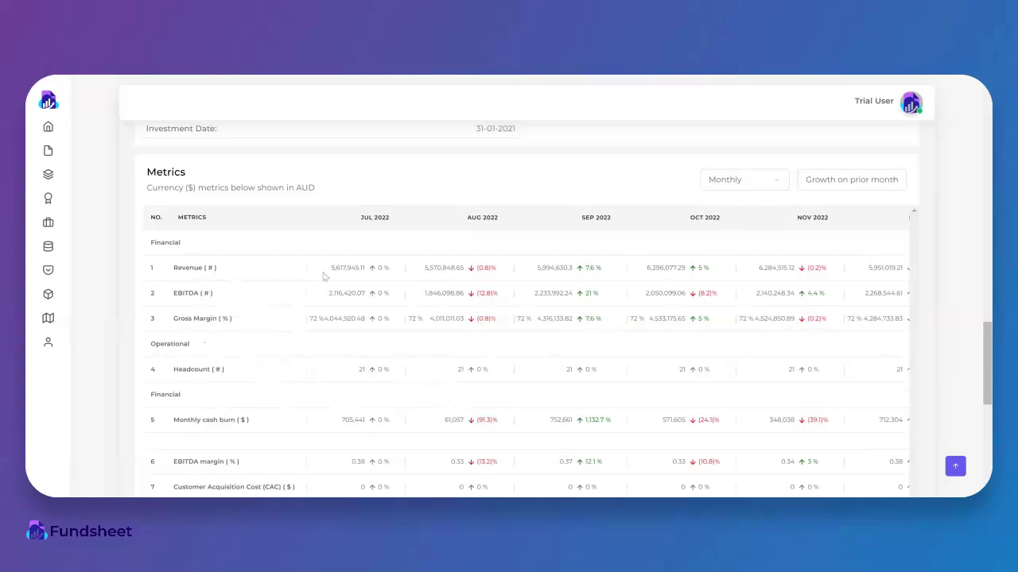
Open the Metrics page for Mining Tech and view its figures by quarter, returning them to monthly periods.
mouse_move(29, 200)
left_click(83, 294)
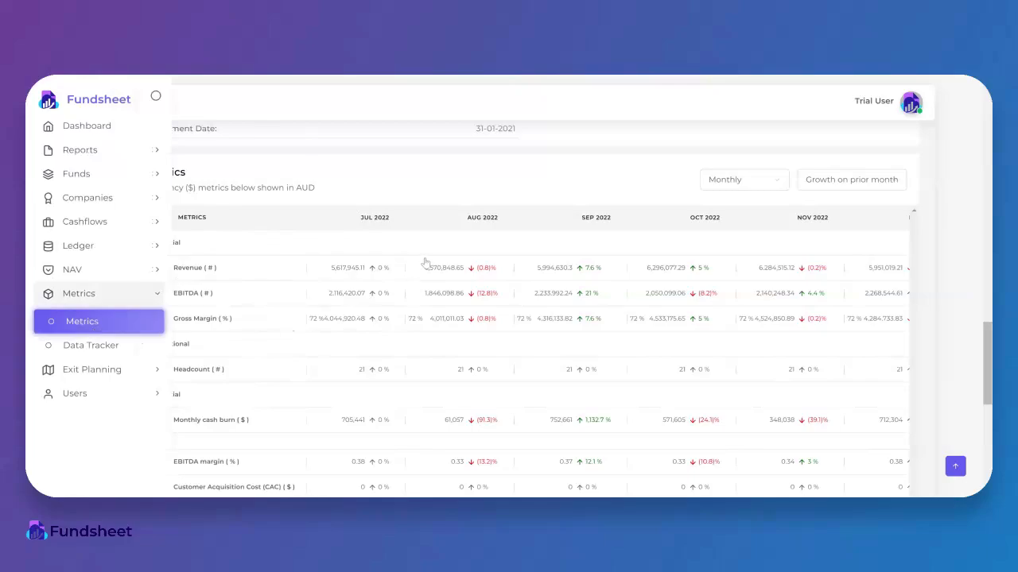
left_click(70, 323)
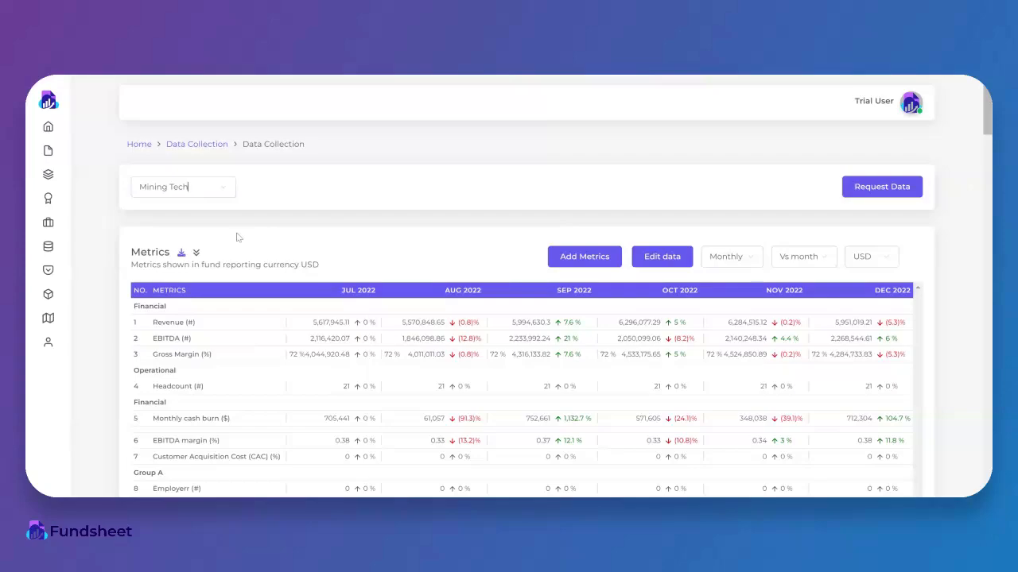
scroll(237, 237, "down", 1)
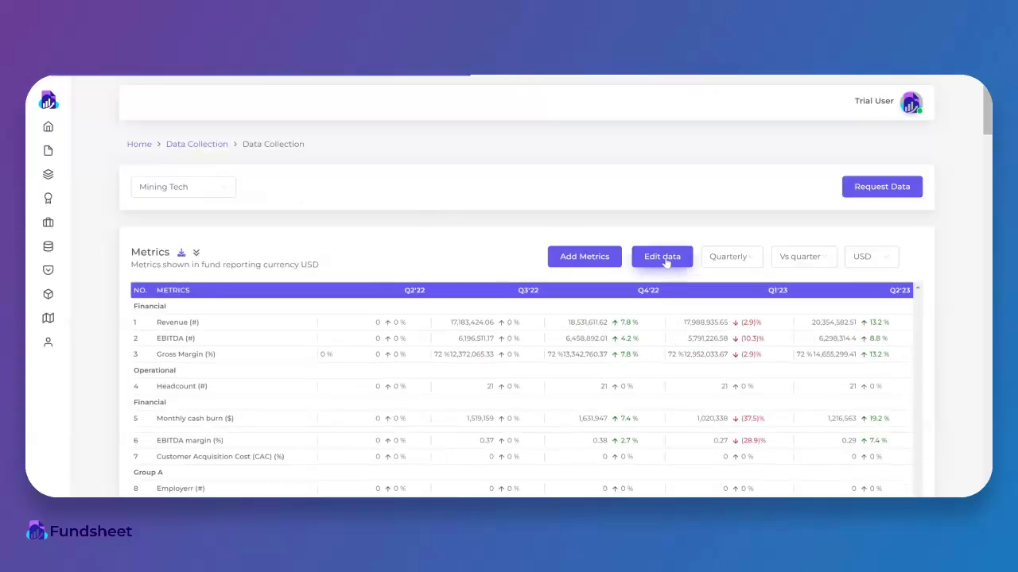
left_click(727, 278)
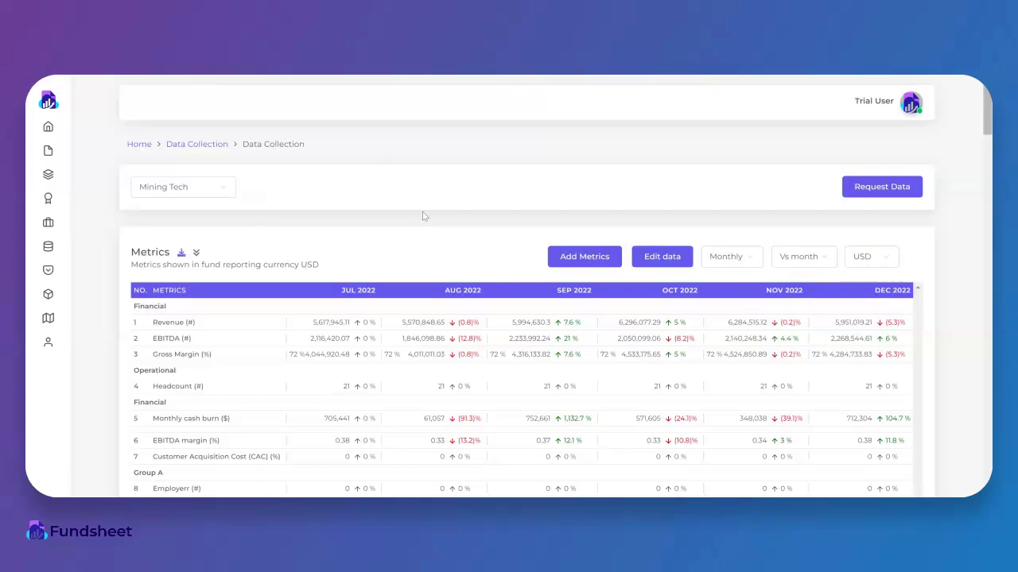
Examine Mining Tech's monthly metrics table and the Revenue and EBITDA bar charts below it.
scroll(427, 225, "down", 1)
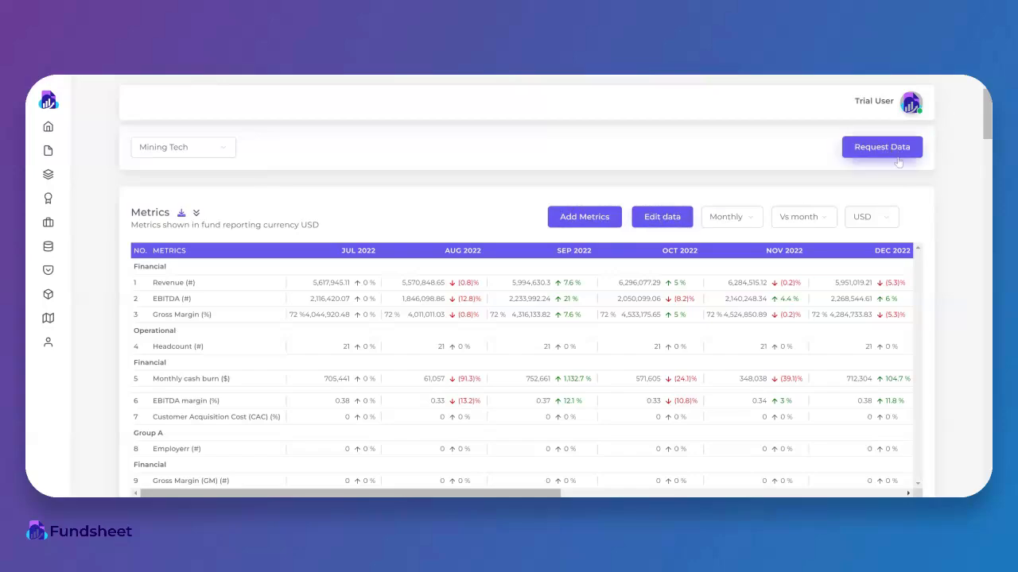
scroll(893, 177, "down", 5)
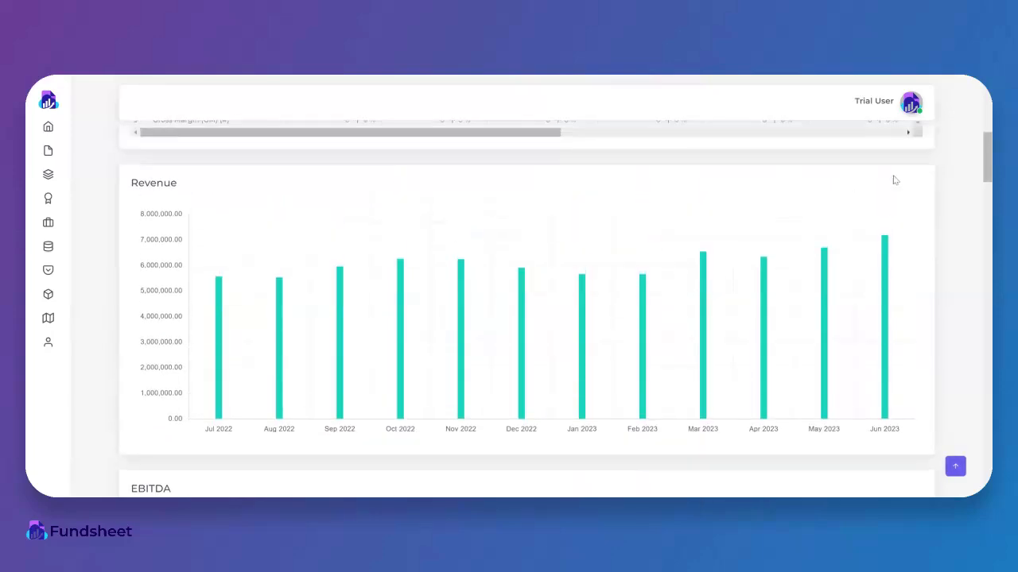
scroll(892, 177, "up", 4)
scroll(603, 397, "down", 5)
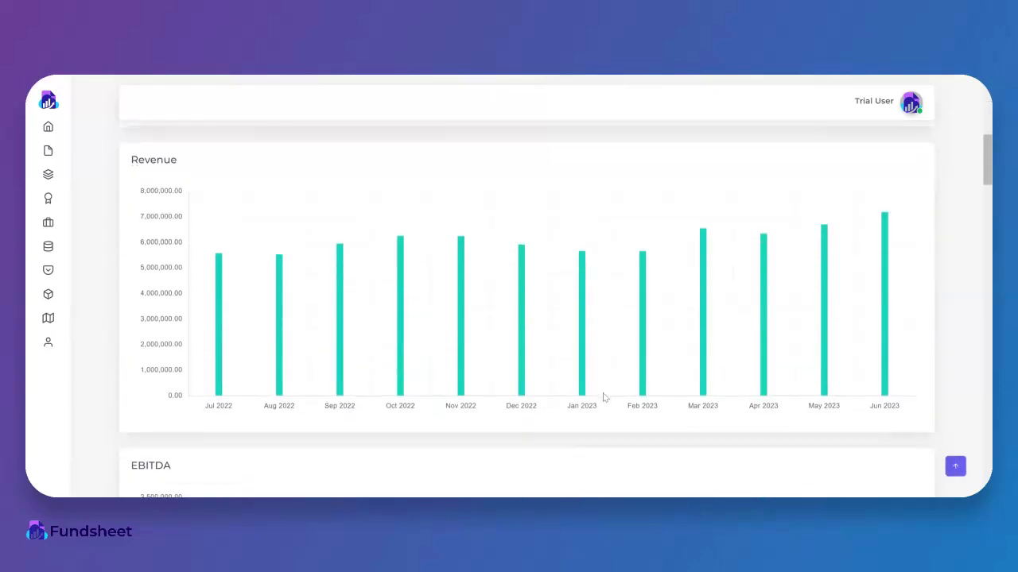
scroll(603, 398, "up", 2)
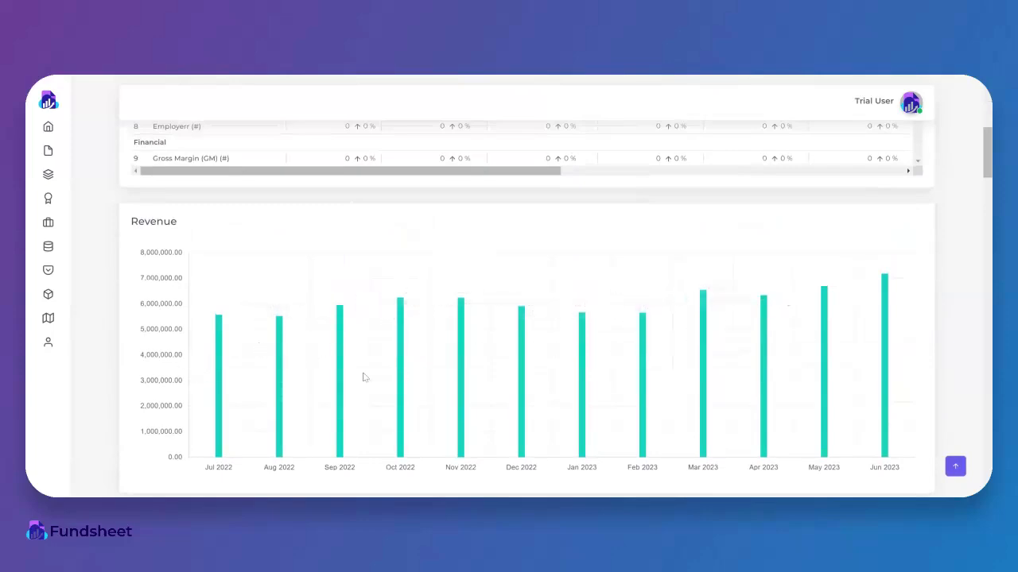
scroll(527, 376, "down", 15)
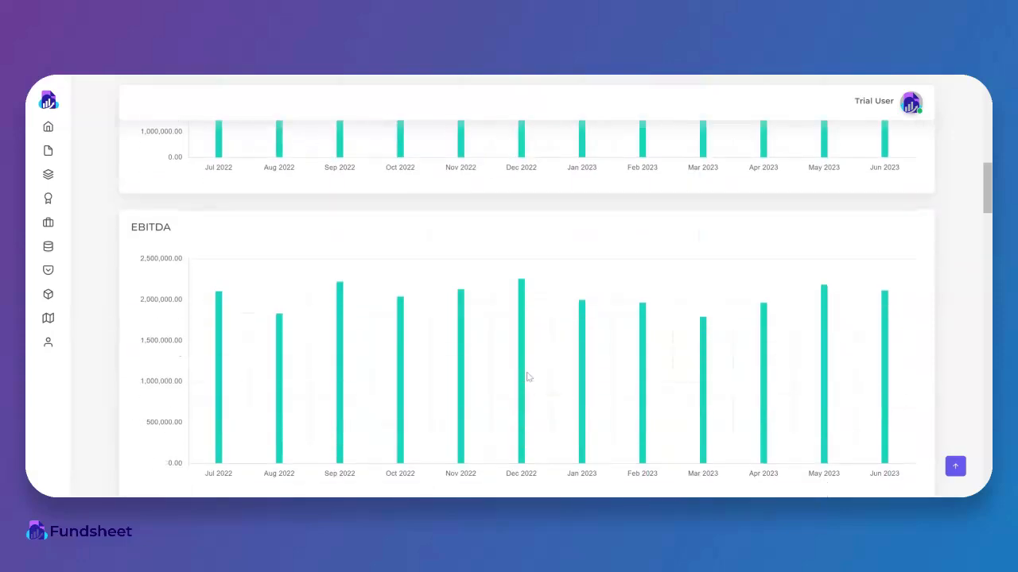
scroll(527, 377, "up", 12)
scroll(586, 248, "up", 8)
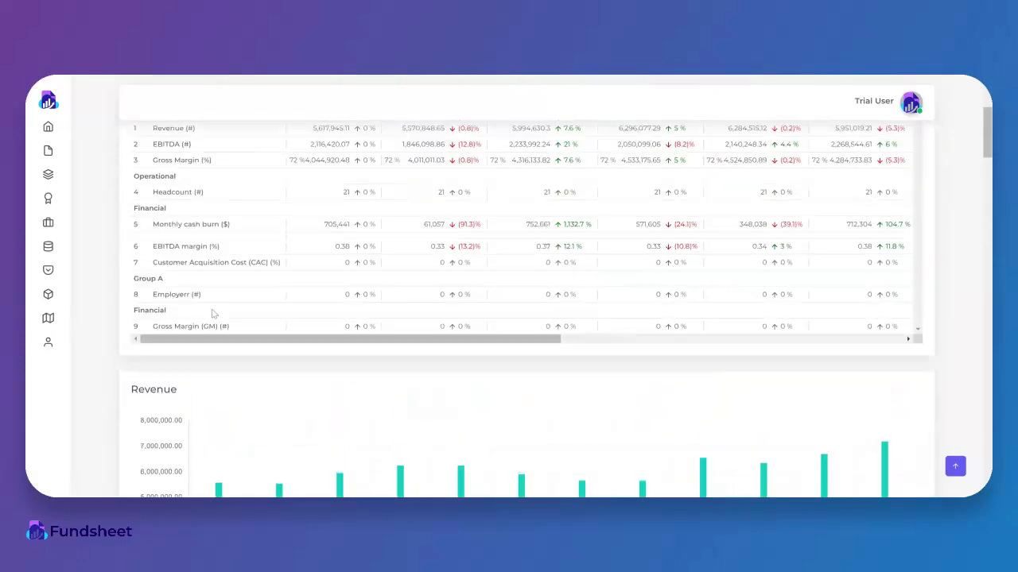
scroll(586, 248, "down", 7)
scroll(586, 248, "up", 8)
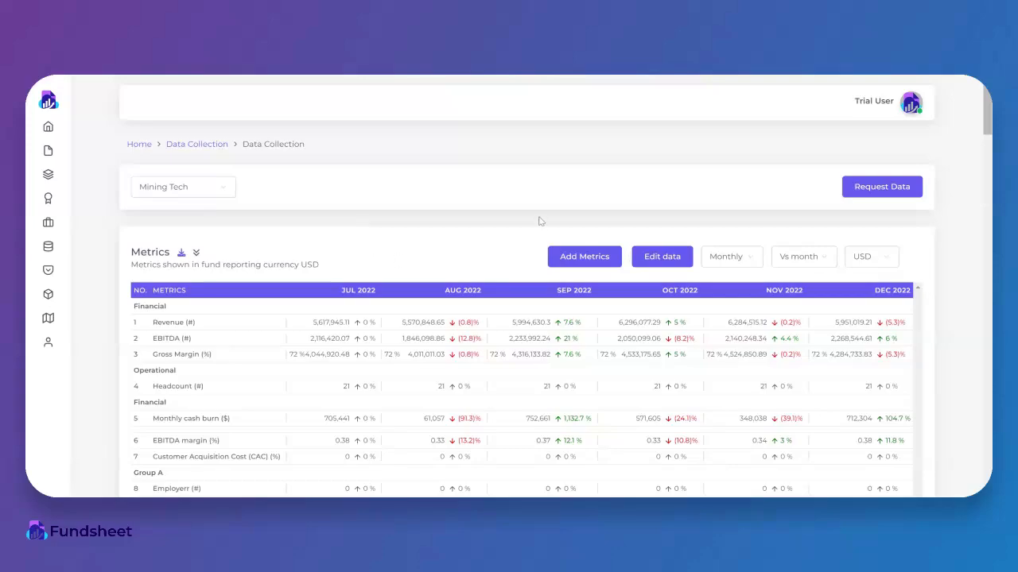
Start adding database metrics in Mining Tech's metric list, choosing Revenue, EBITDA and Annual Recurring Revenue (ARR).
left_click(585, 257)
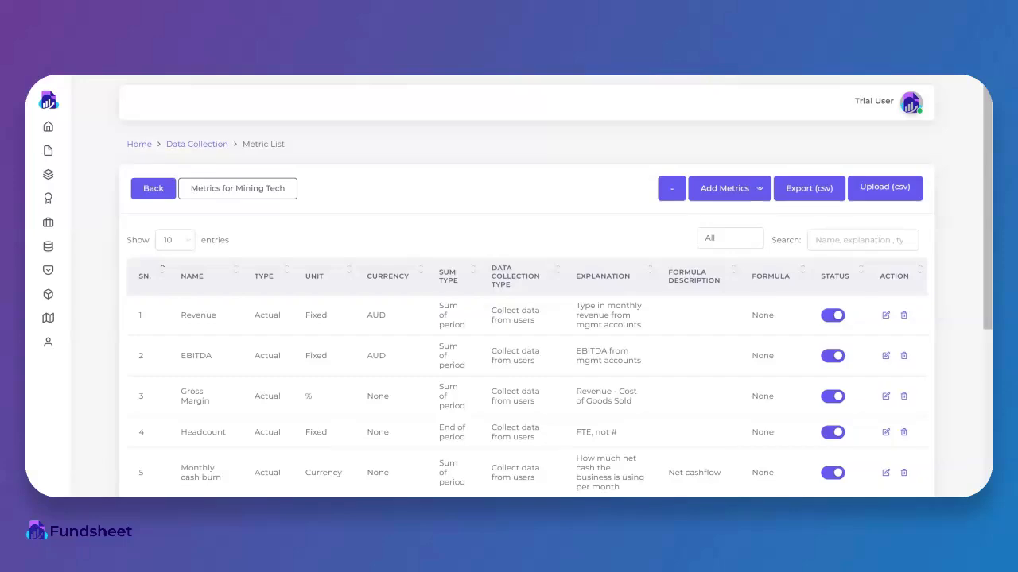
left_click(745, 184)
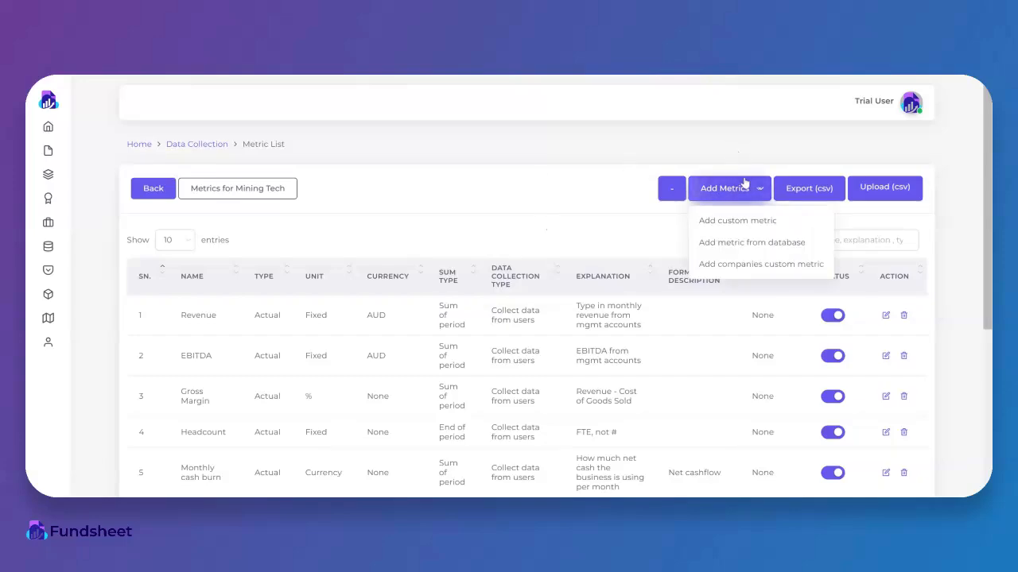
left_click(769, 249)
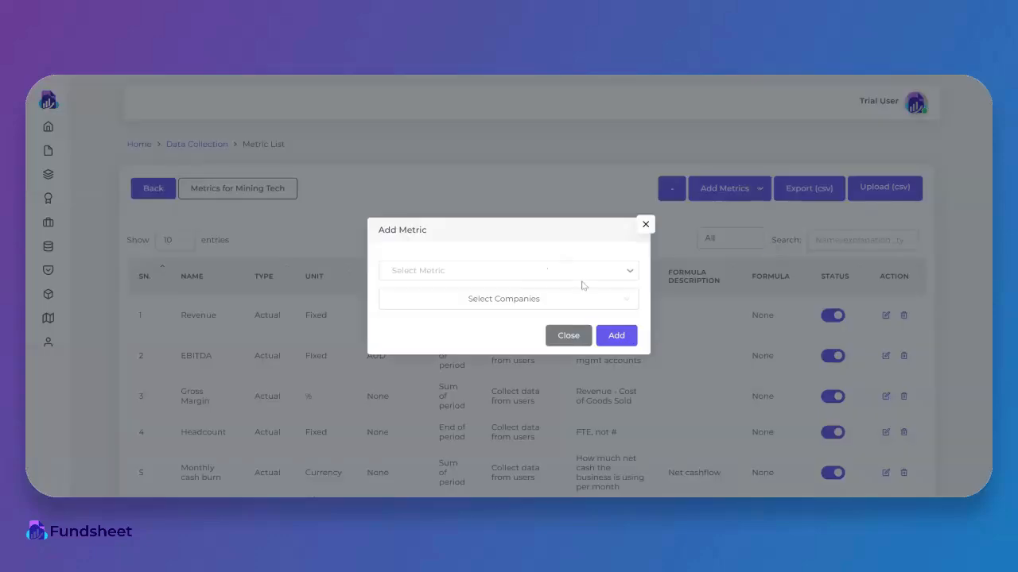
left_click(545, 270)
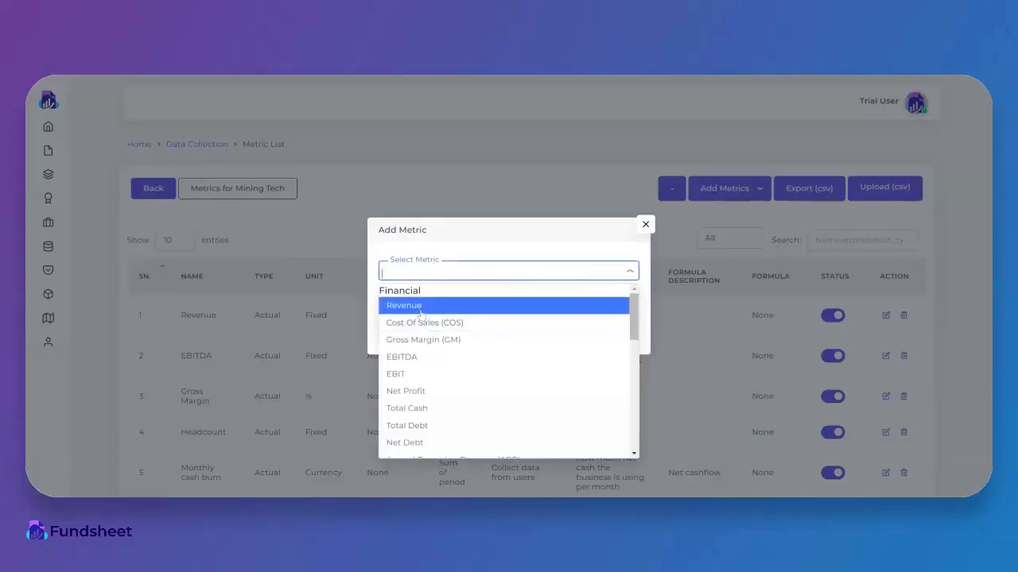
scroll(425, 388, "down", 1)
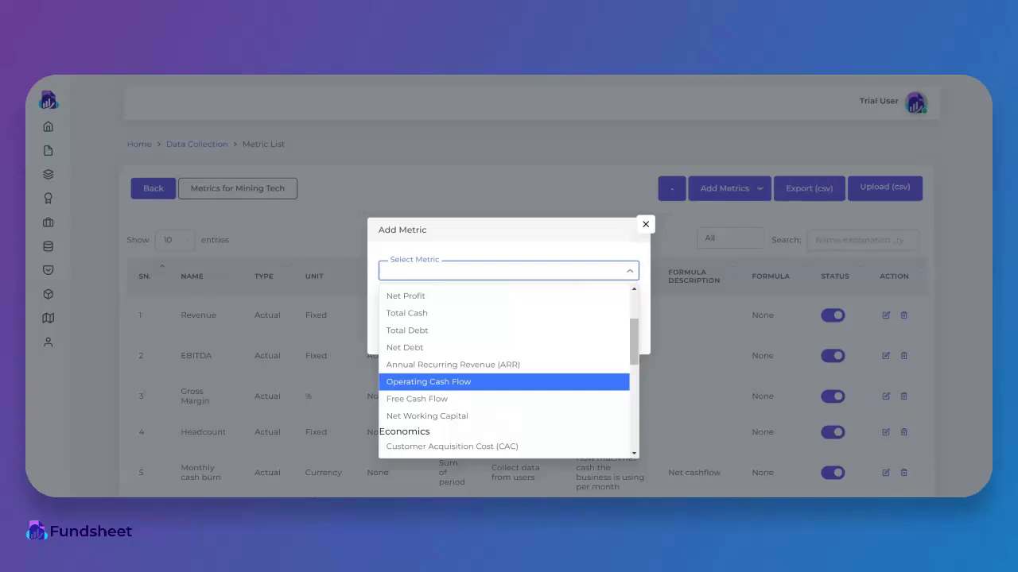
scroll(426, 364, "up", 1)
left_click(443, 312)
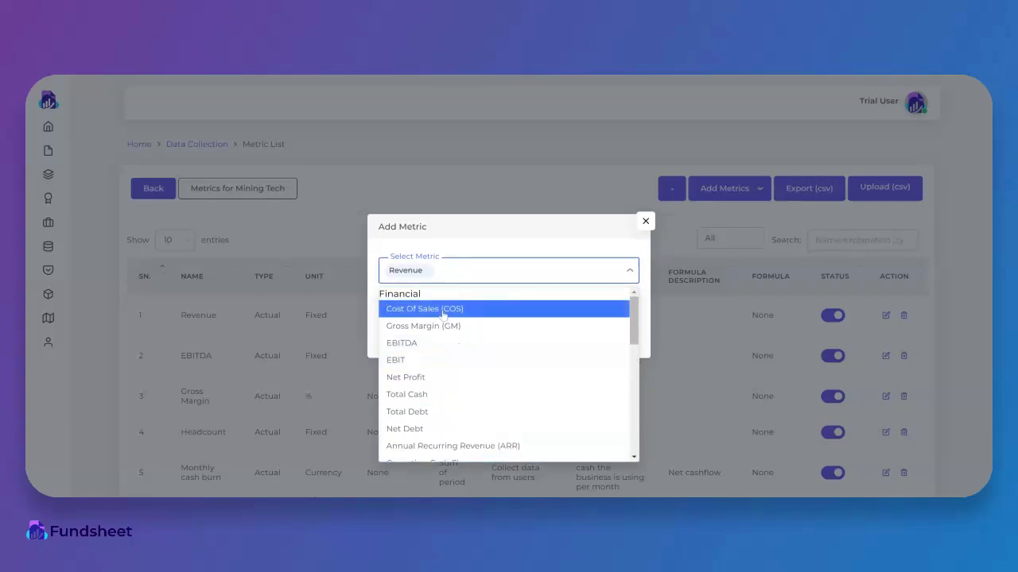
left_click(443, 342)
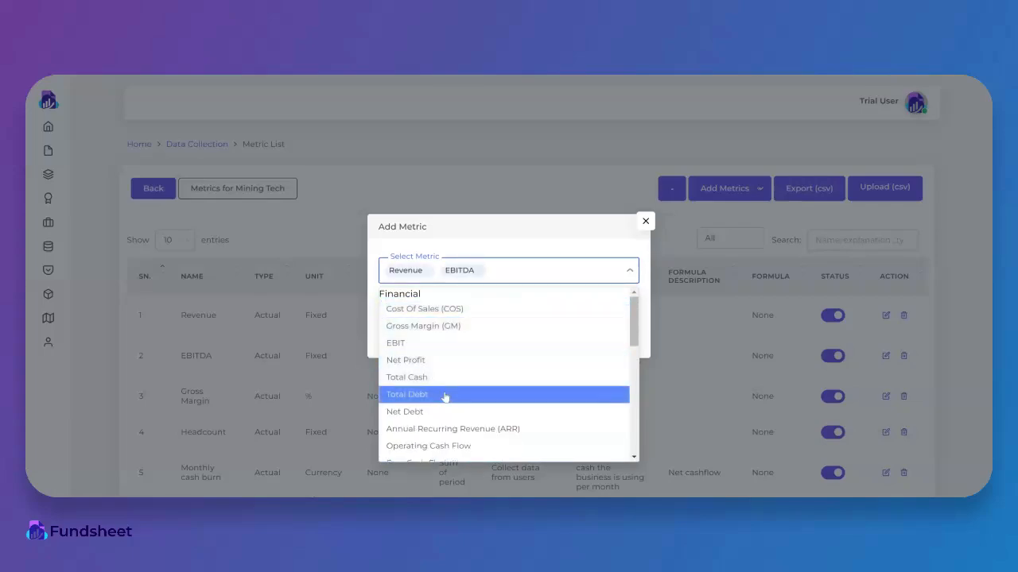
scroll(445, 391, "down", 2)
left_click(540, 305)
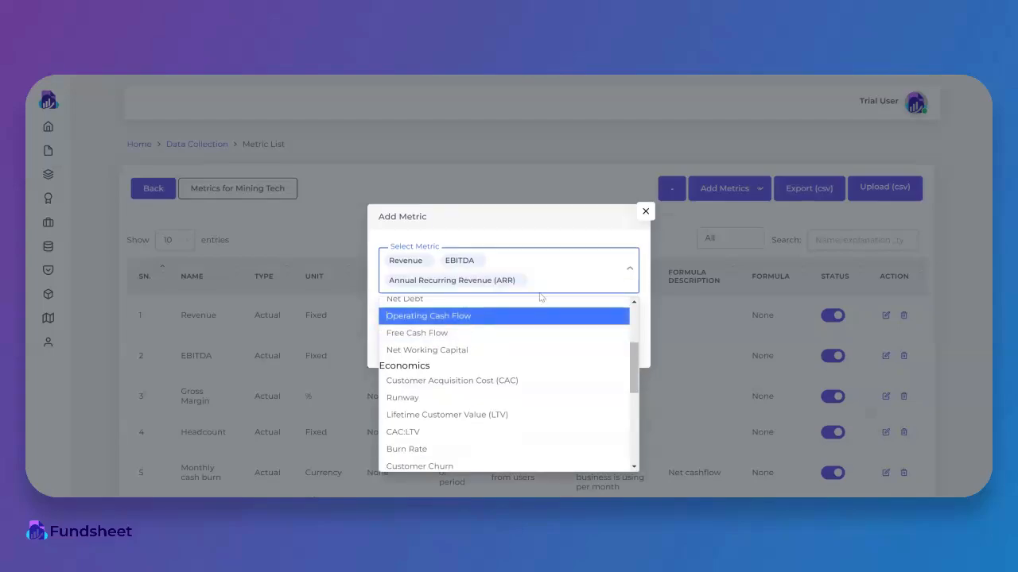
left_click(540, 245)
Select all Fund 1 companies for the chosen metrics, and dismiss the Add Metric dialog without adding them.
left_click(570, 322)
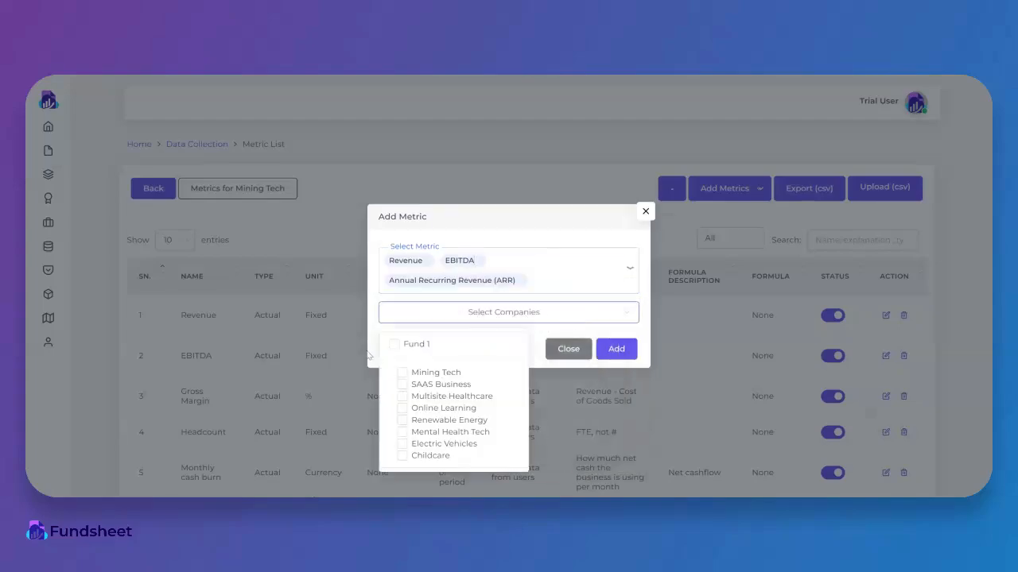
left_click(394, 344)
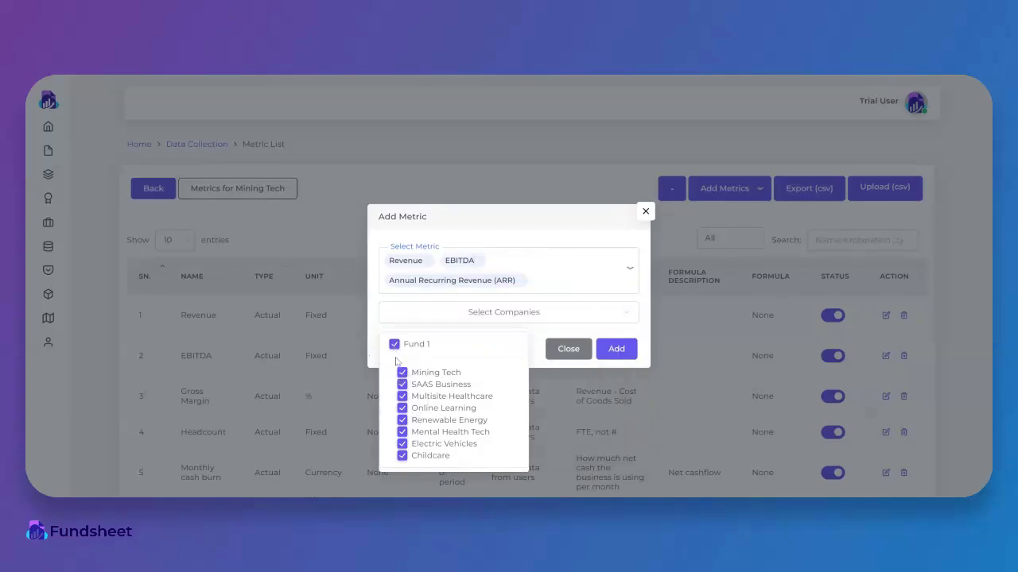
left_click(642, 349)
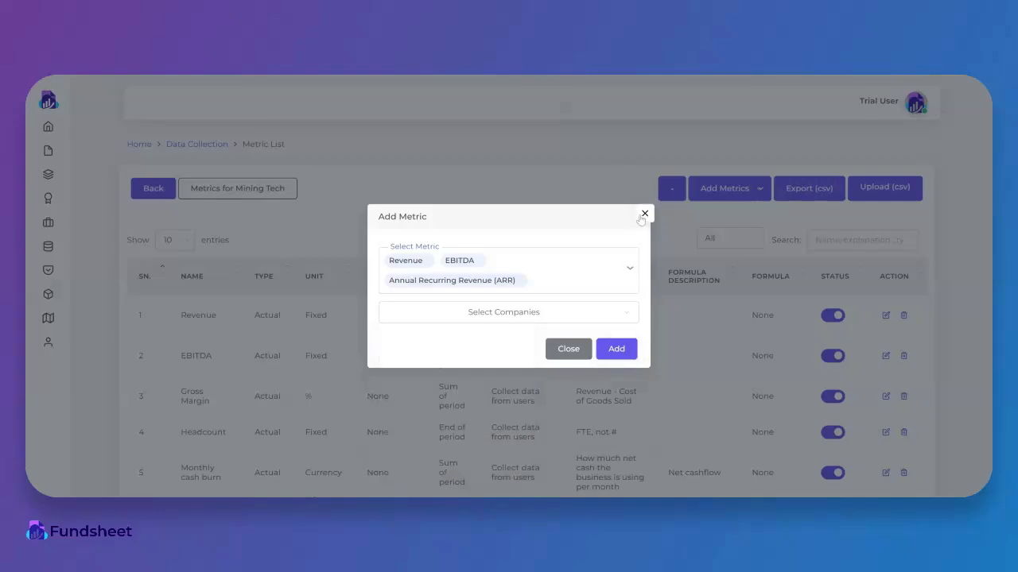
left_click(645, 212)
Return to the Data Collection page, view the date period options for editing data, and dismiss them.
left_click(195, 144)
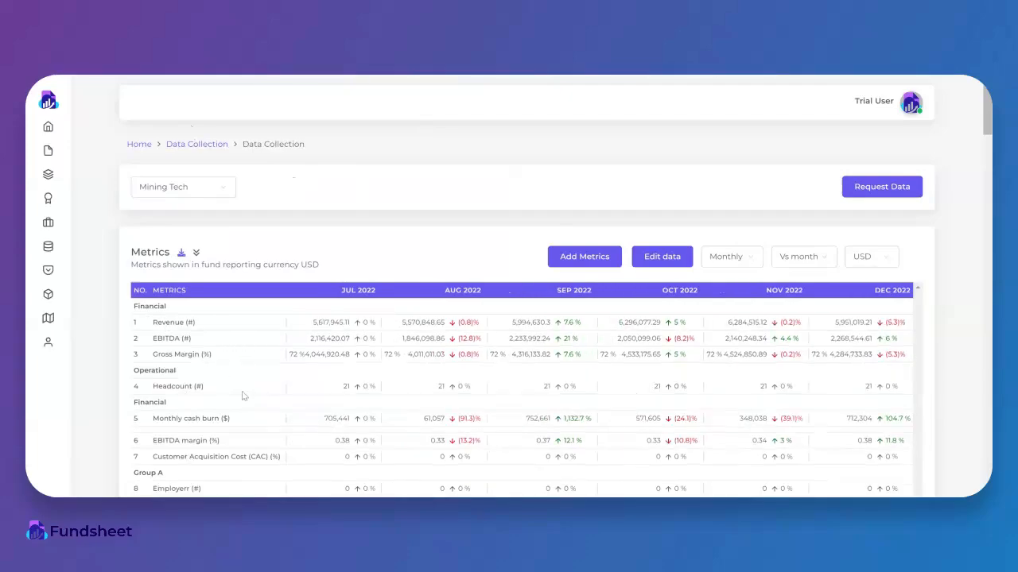
left_click(661, 257)
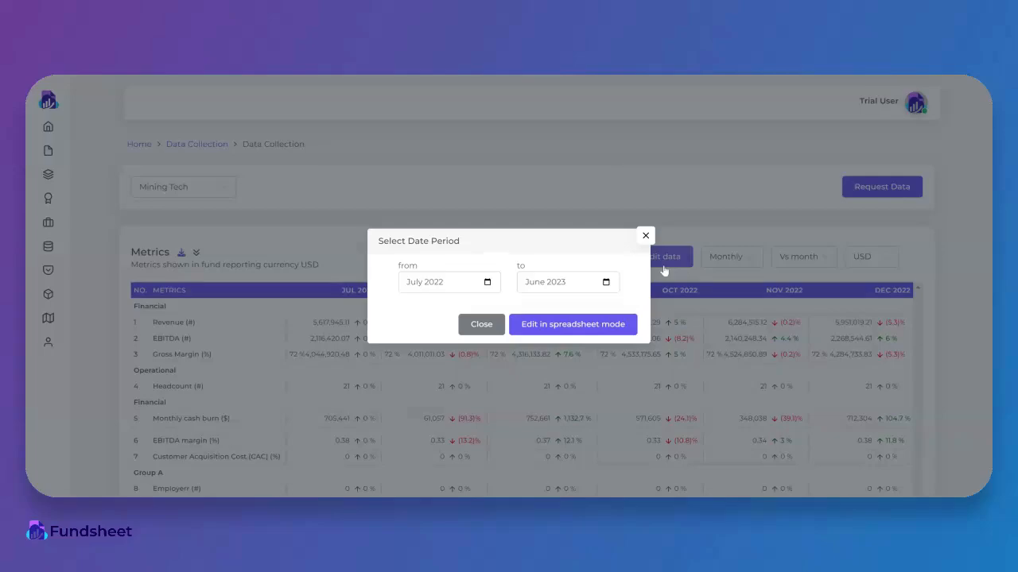
left_click(645, 235)
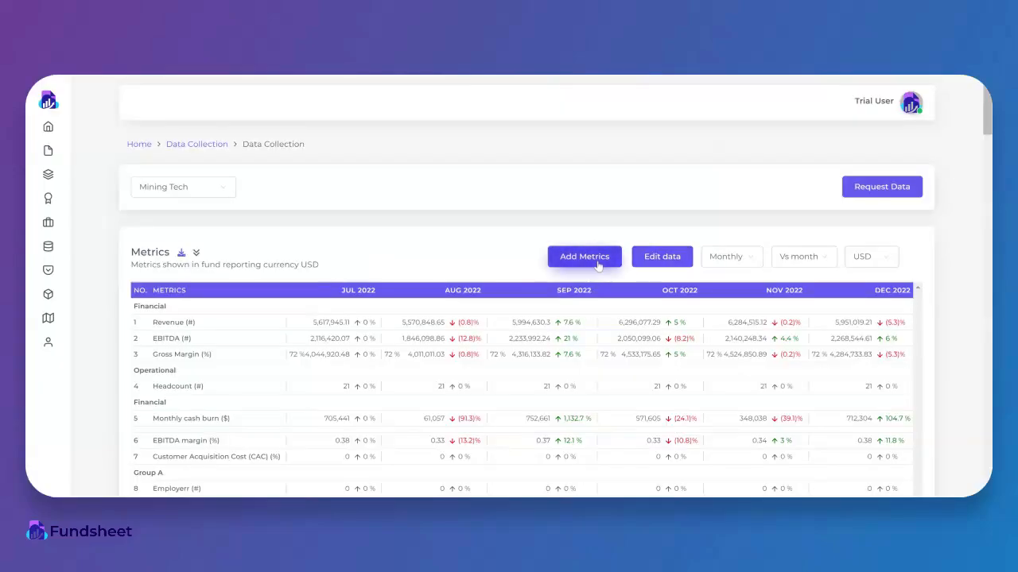
Open the custom metric form from Mining Tech's metric list, view its Unit and Sum Type options, and dismiss the form.
left_click(598, 266)
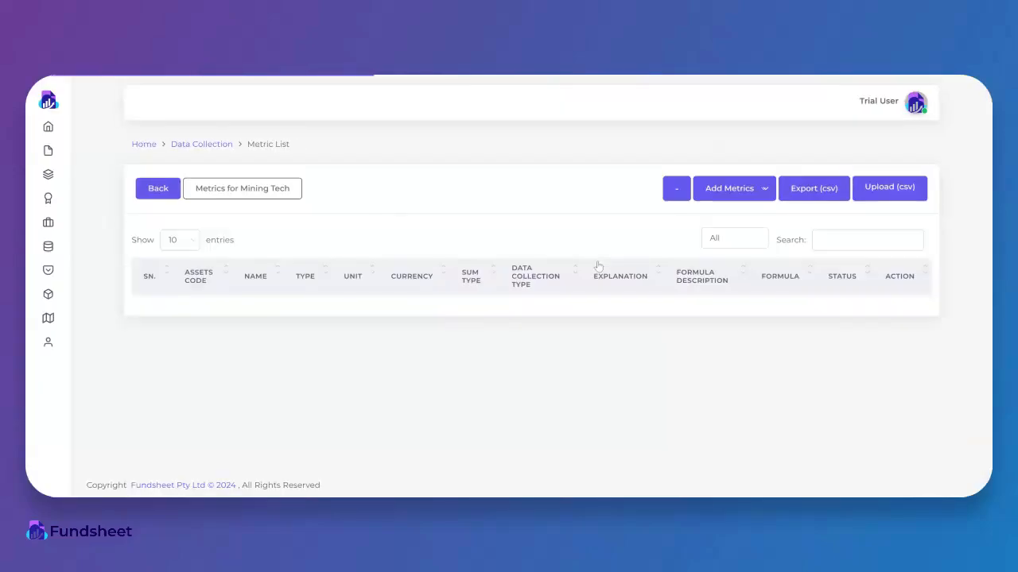
left_click(739, 191)
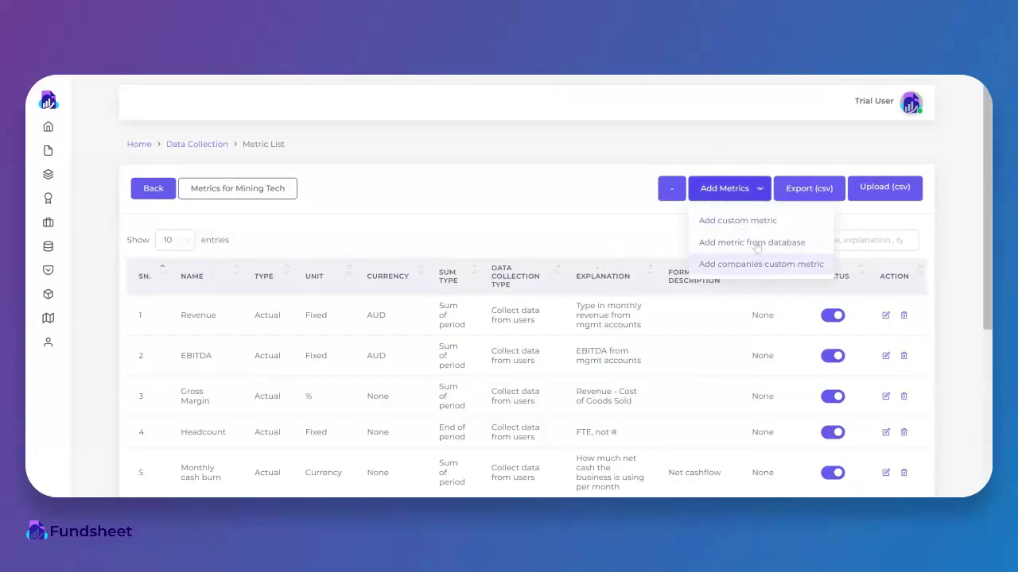
left_click(779, 221)
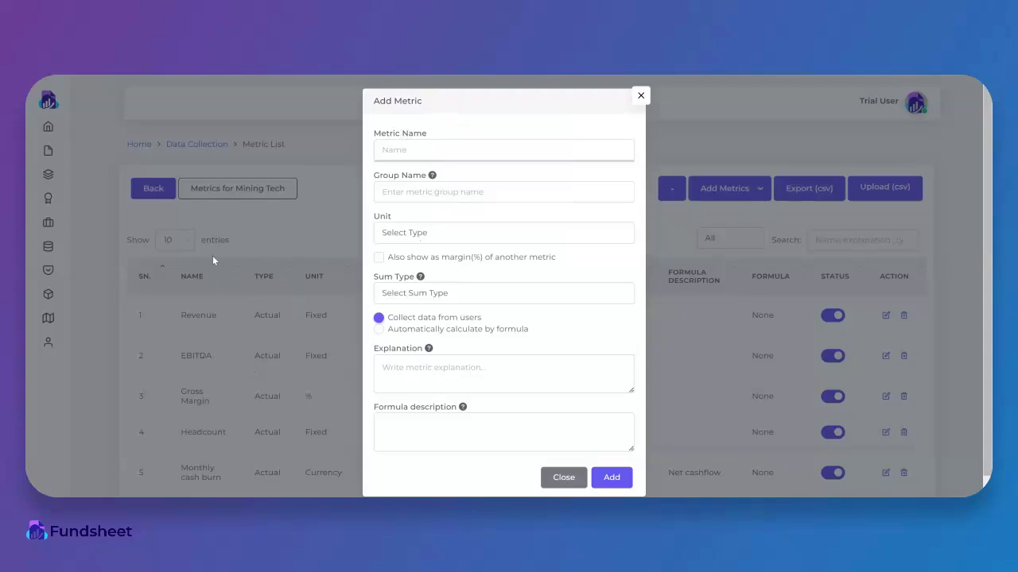
left_click(404, 232)
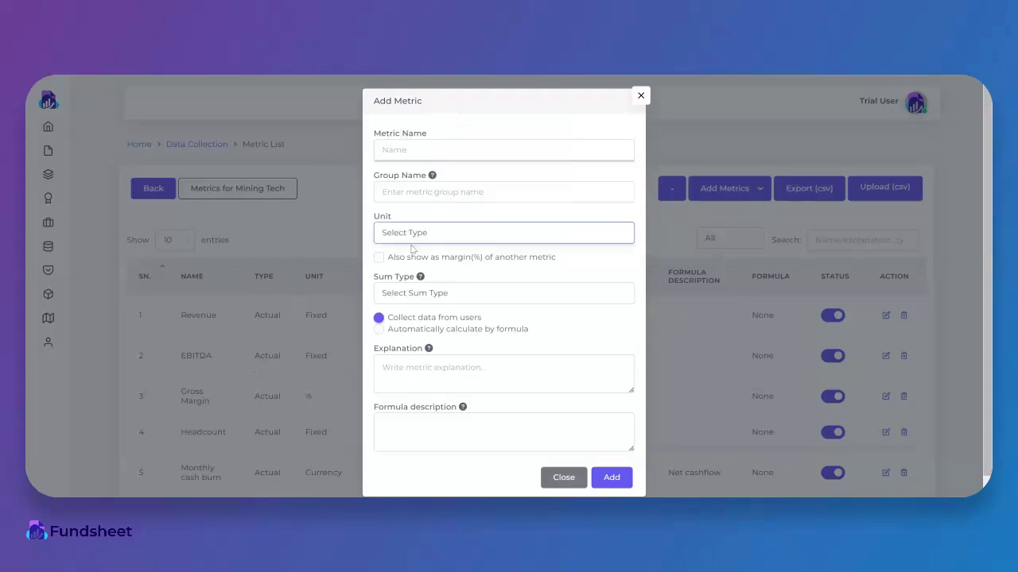
left_click(547, 220)
left_click(406, 302)
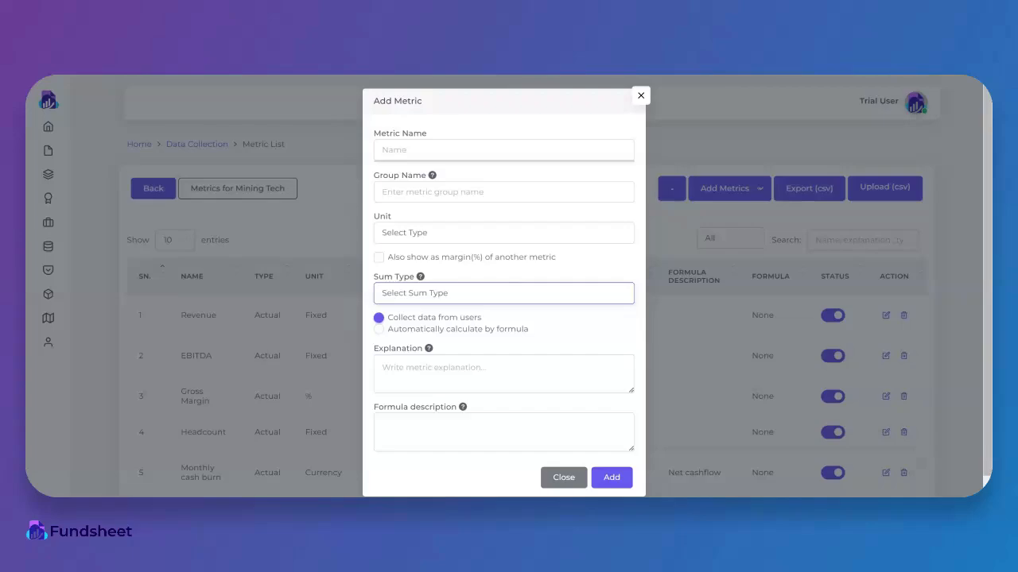
left_click(443, 355)
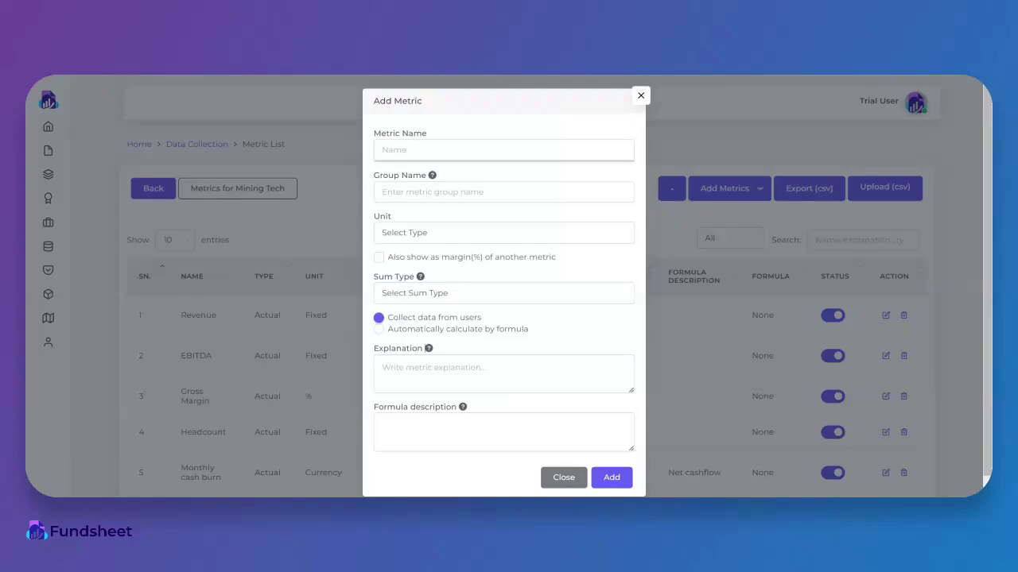
scroll(425, 348, "down", 1)
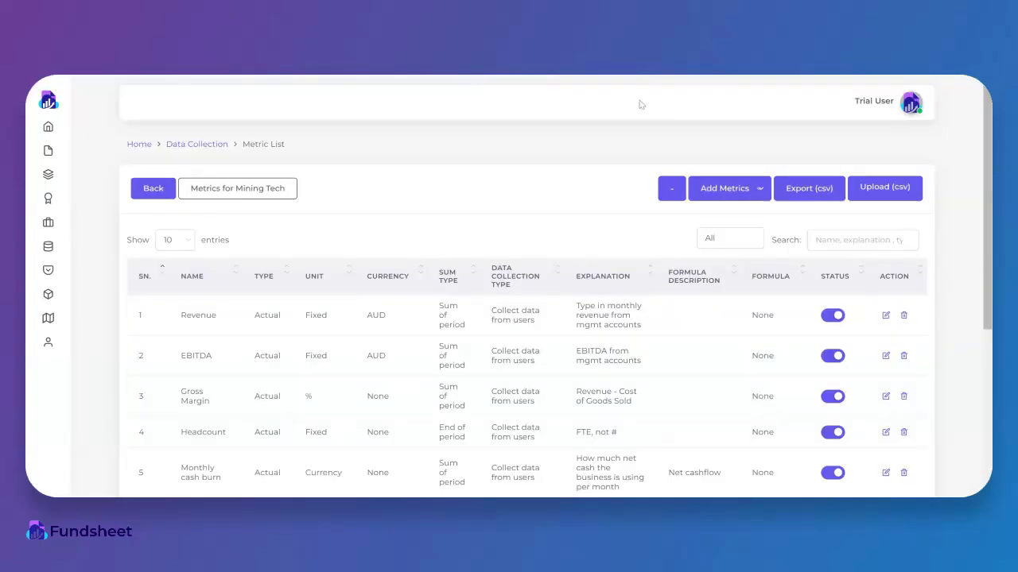
left_click(635, 84)
Start a new custom metric for Mining Tech and set it to be automatically calculated by formula.
left_click(725, 188)
left_click(642, 237)
left_click(722, 198)
left_click(760, 228)
left_click(380, 330)
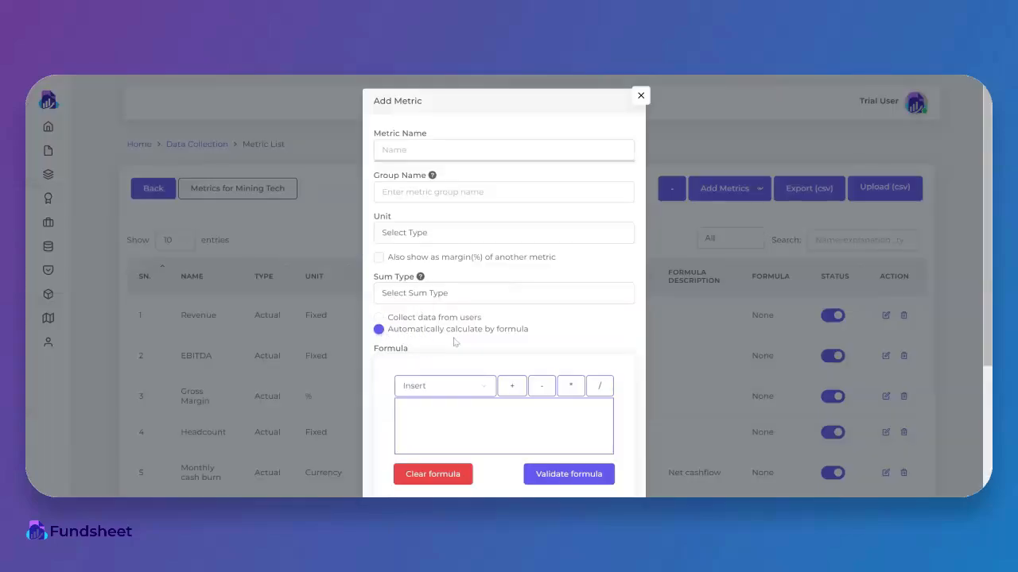
scroll(521, 338, "down", 2)
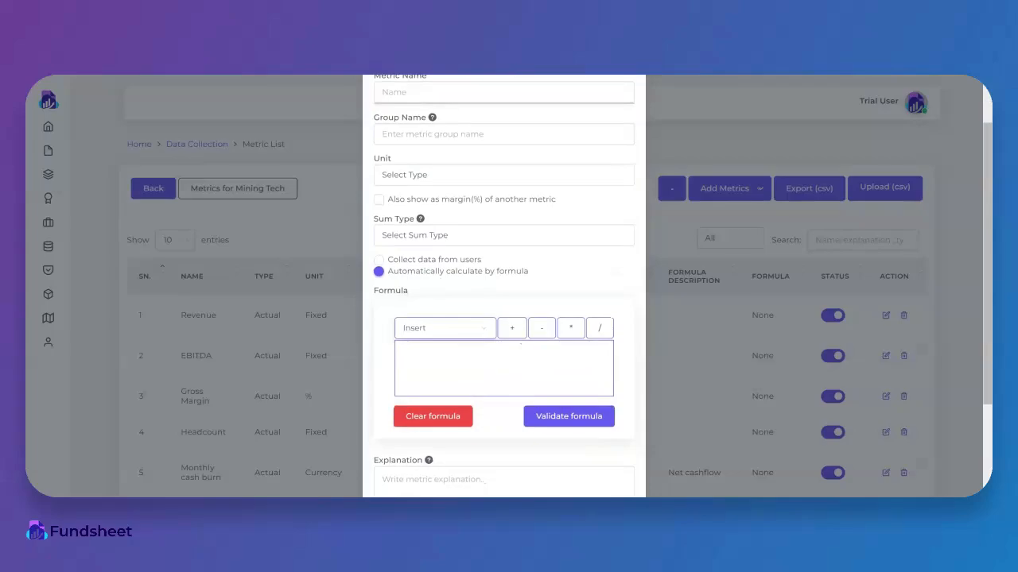
Build the custom metric's formula as Revenue + EBITDA and validate it.
left_click(521, 344)
left_click(513, 329)
left_click(463, 330)
left_click(465, 347)
left_click(469, 353)
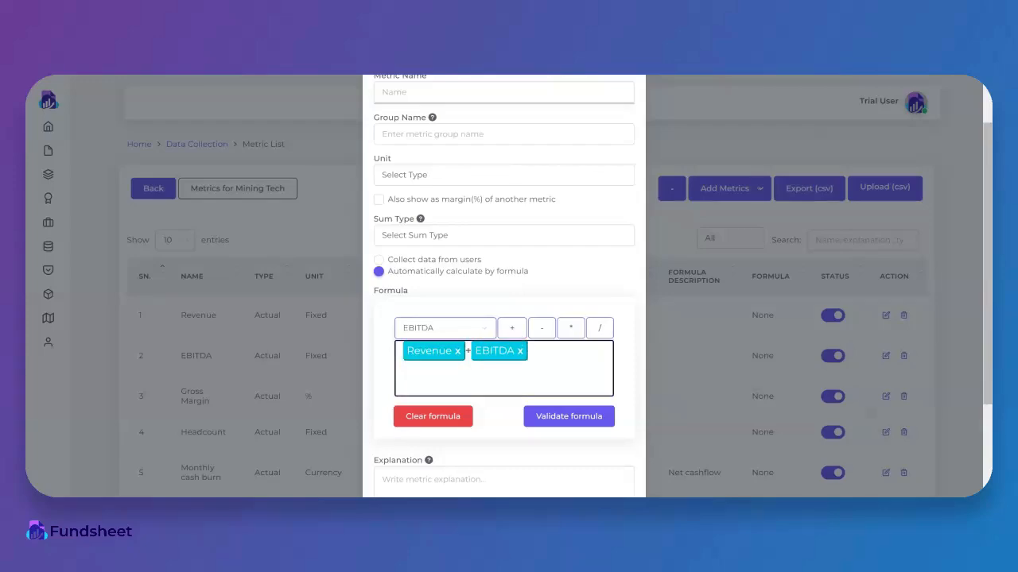
left_click(561, 419)
Replace the formula's Revenue and EBITDA terms with Gross Margin followed by a division operator, and dismiss the Add Metric dialog.
left_click(457, 350)
left_click(491, 327)
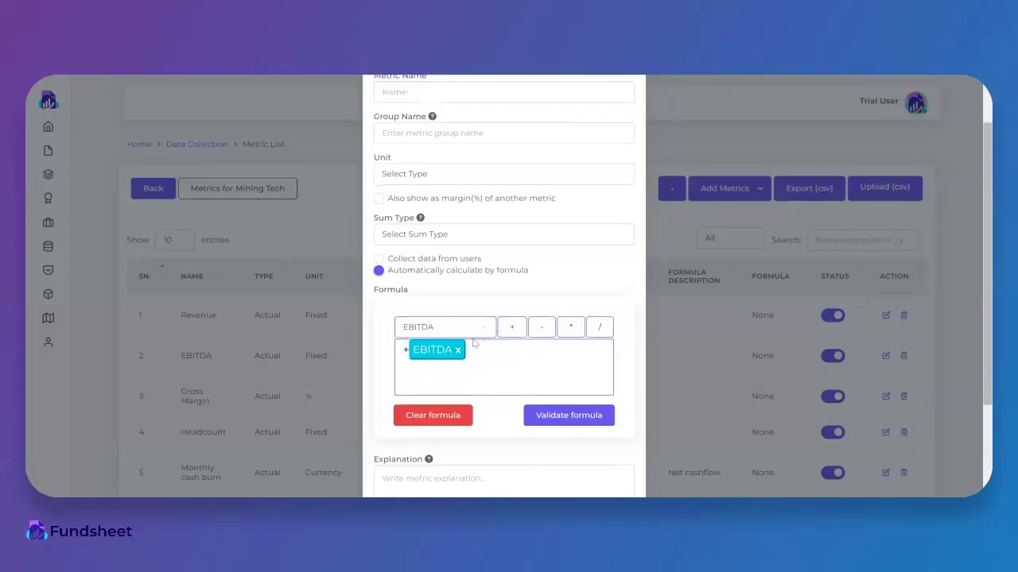
left_click(454, 380)
left_click(516, 366)
left_click(600, 327)
left_click(458, 349)
left_click(511, 360)
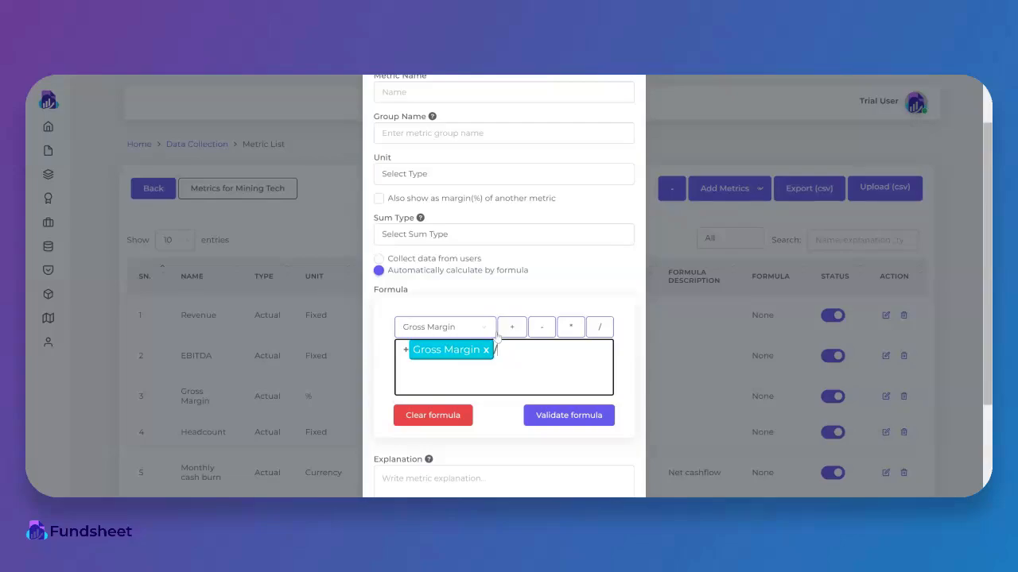
scroll(496, 334, "up", 1)
left_click(640, 100)
Return to the Data Collection page and review Mining Tech's metrics table and Revenue chart.
left_click(199, 145)
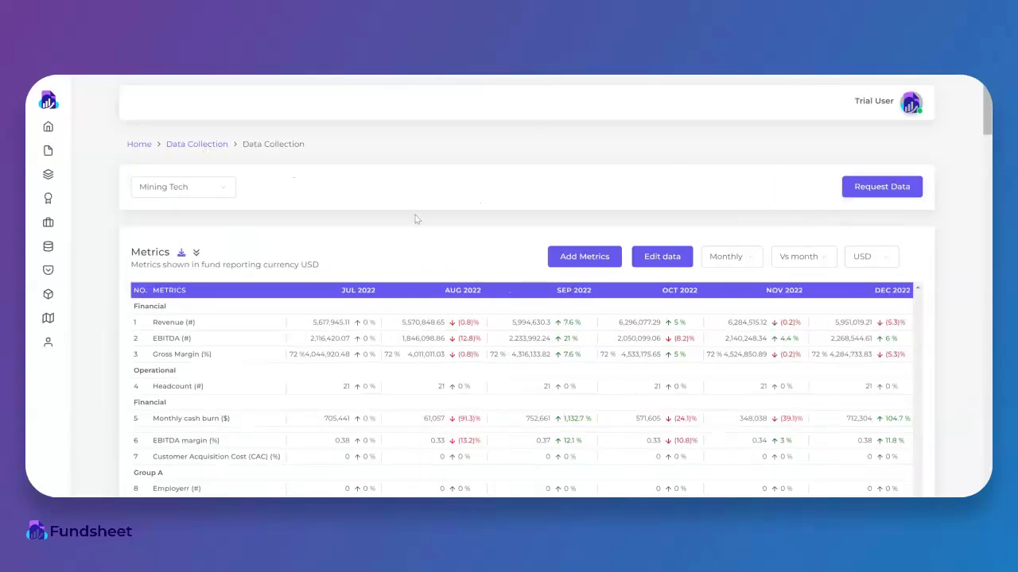
scroll(426, 406, "down", 2)
scroll(426, 405, "up", 1)
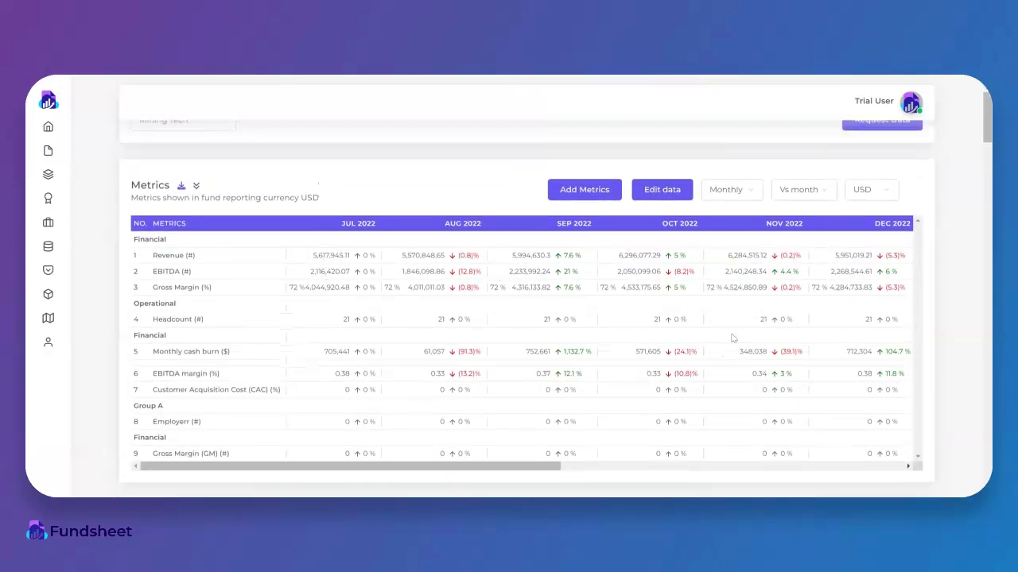
scroll(509, 438, "down", 4)
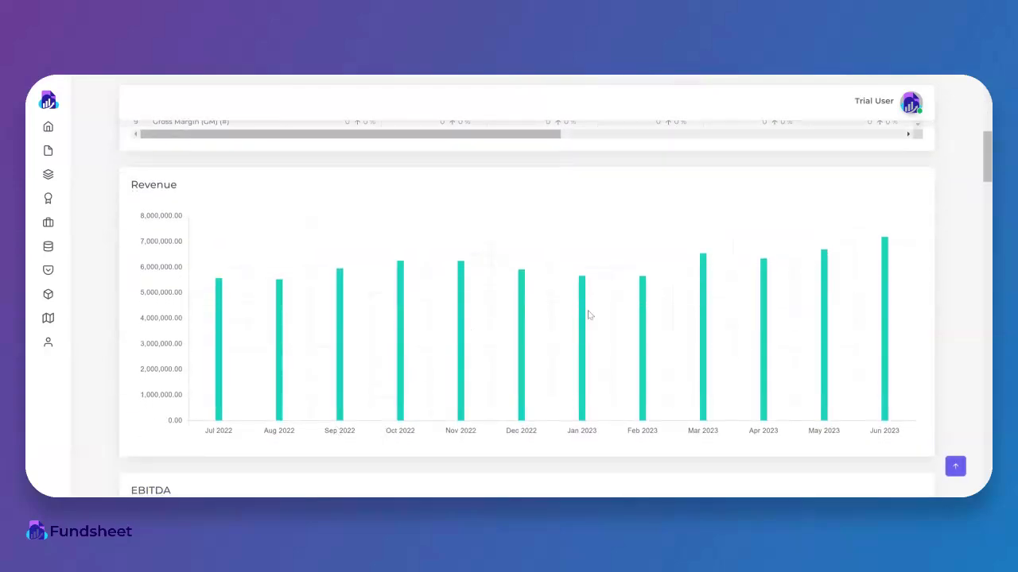
scroll(541, 325, "up", 4)
scroll(777, 271, "up", 2)
scroll(716, 238, "down", 1)
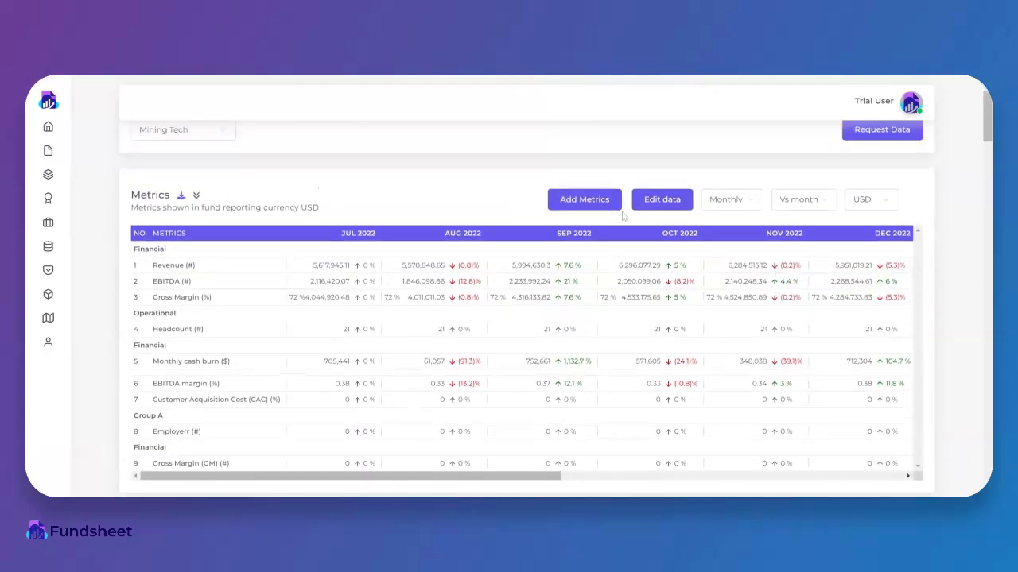
Open Mining Tech's metric data for July 2022 to June 2023 for editing in spreadsheet mode.
left_click(671, 205)
left_click(602, 288)
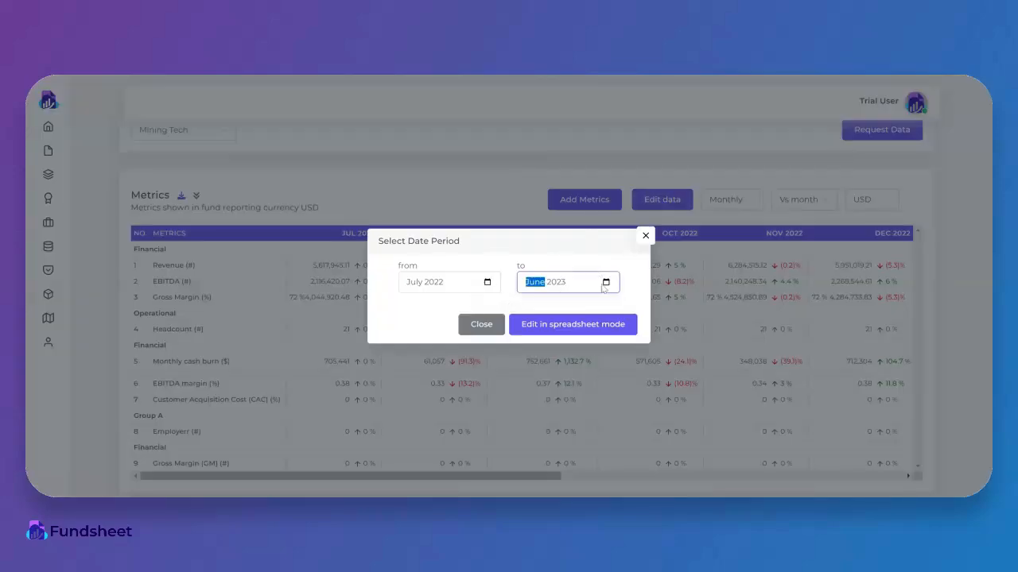
left_click(598, 305)
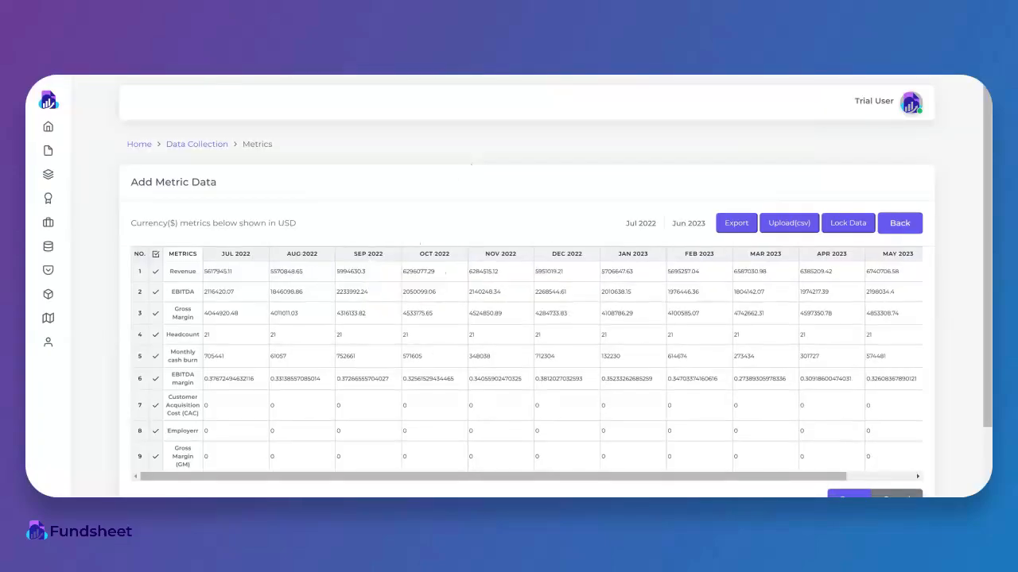
Enter Revenue values of 123123123 for July 2022, 12312312 for August 2022 and 123123 for September 2022.
double_click(231, 272)
type("123123123")
double_click(303, 272)
type("12312312")
double_click(350, 272)
type("123123")
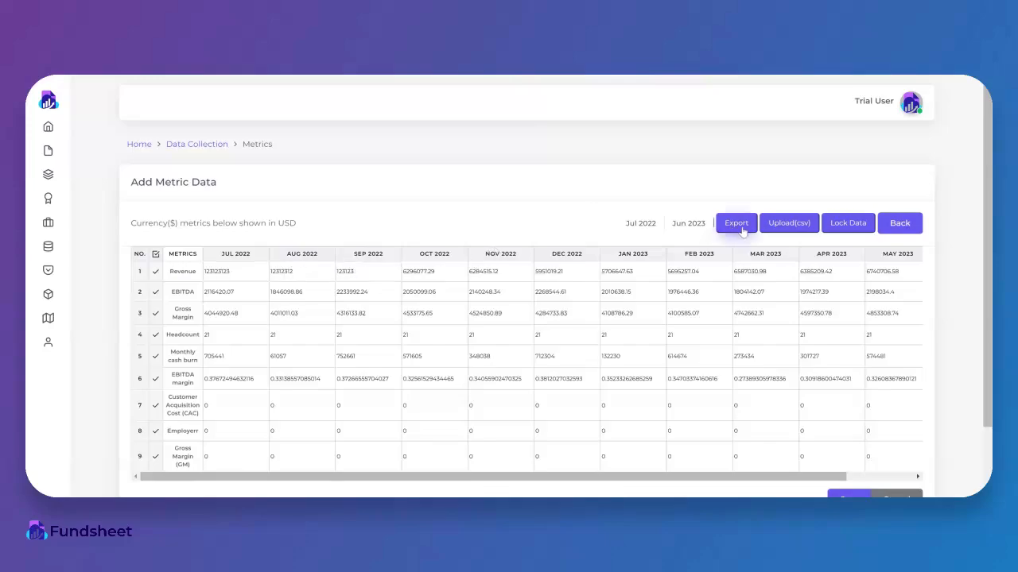
Export the metric data, and view and dismiss the CSV spreadsheet upload dialog.
left_click(746, 226)
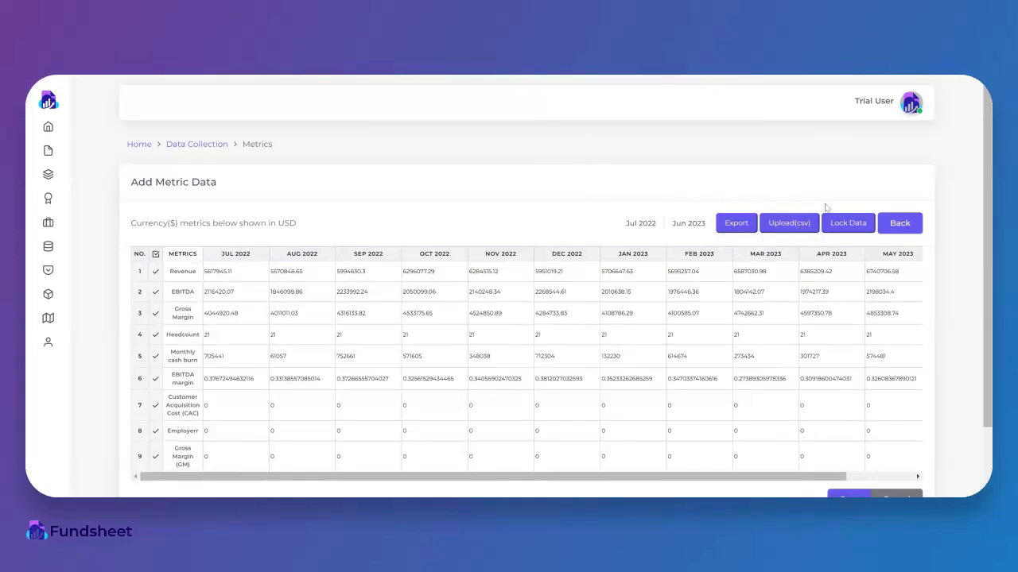
left_click(804, 223)
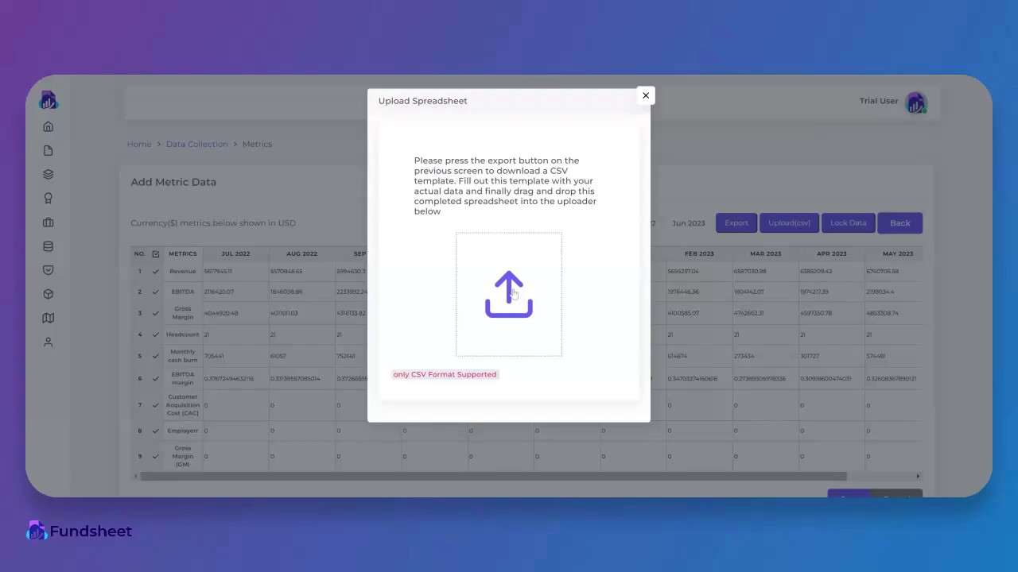
left_click(644, 97)
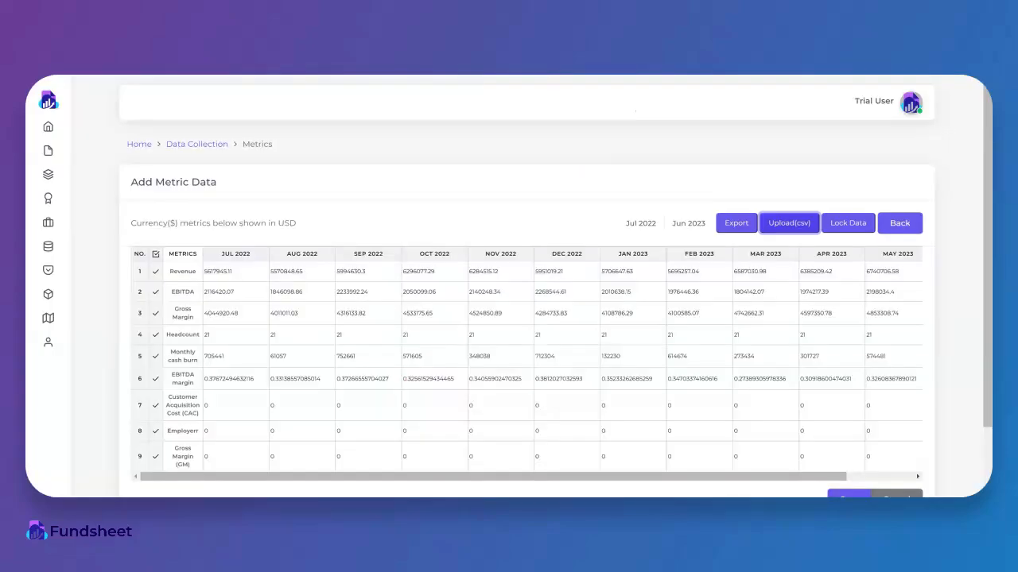
View the Lock Historical Data options, choose Jun 2023 as the cutoff month, and dismiss the dialog.
left_click(847, 229)
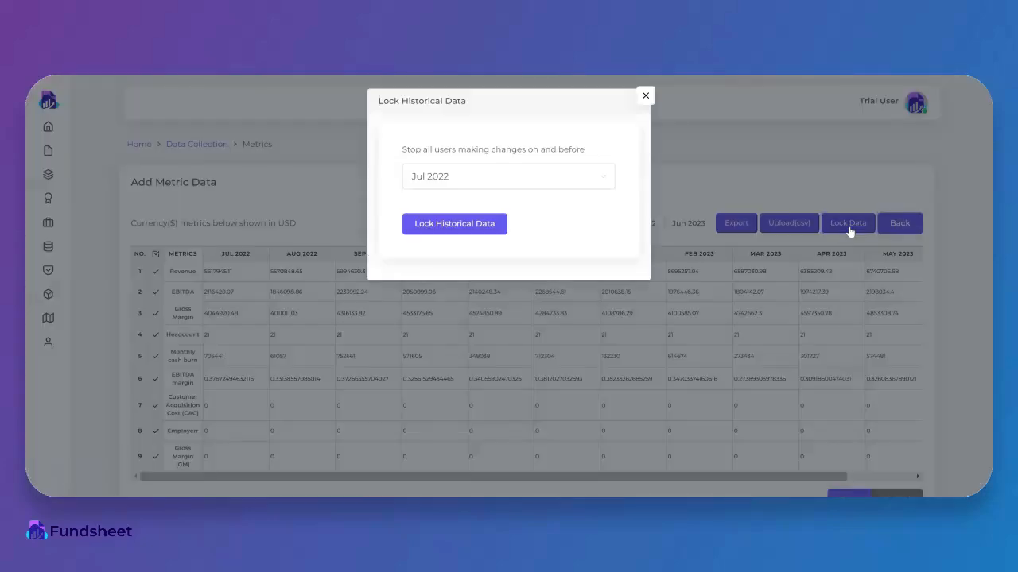
left_click(644, 97)
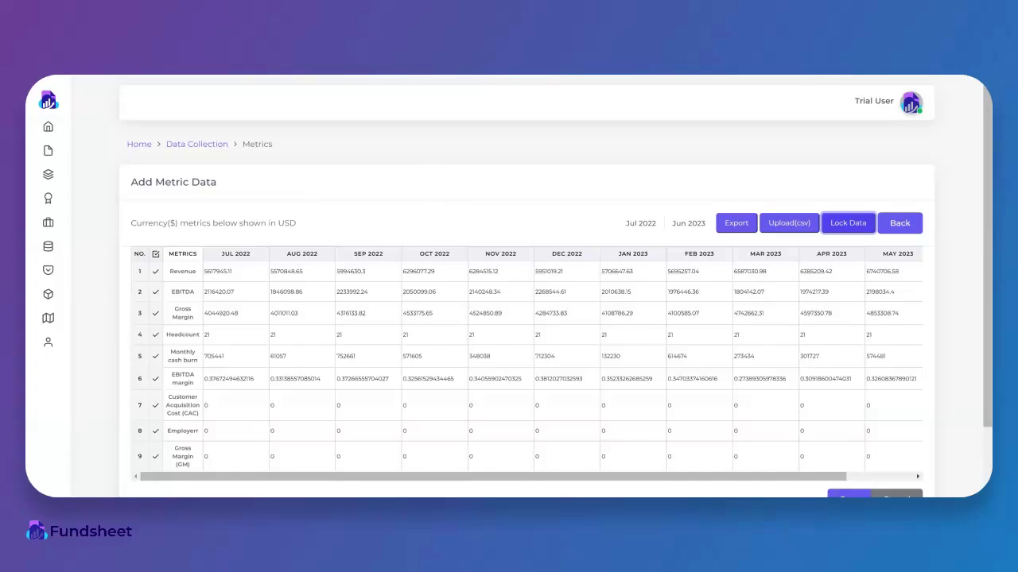
left_click(848, 222)
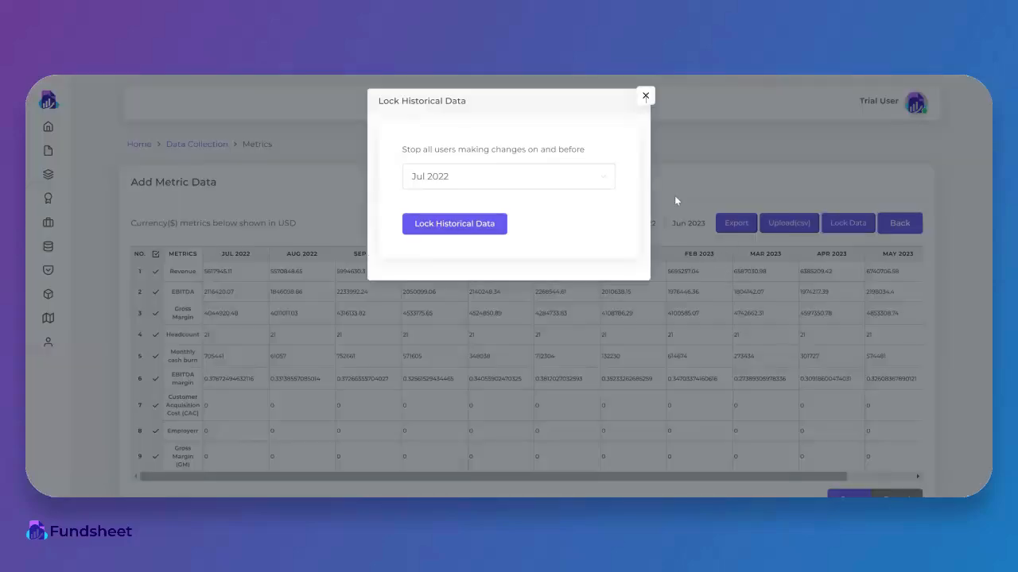
left_click(573, 182)
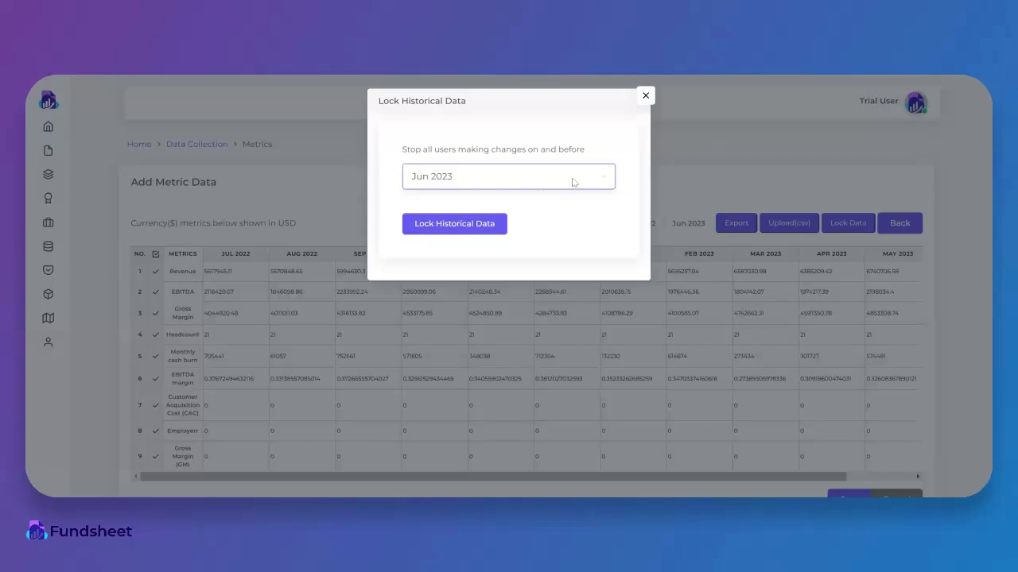
left_click(645, 96)
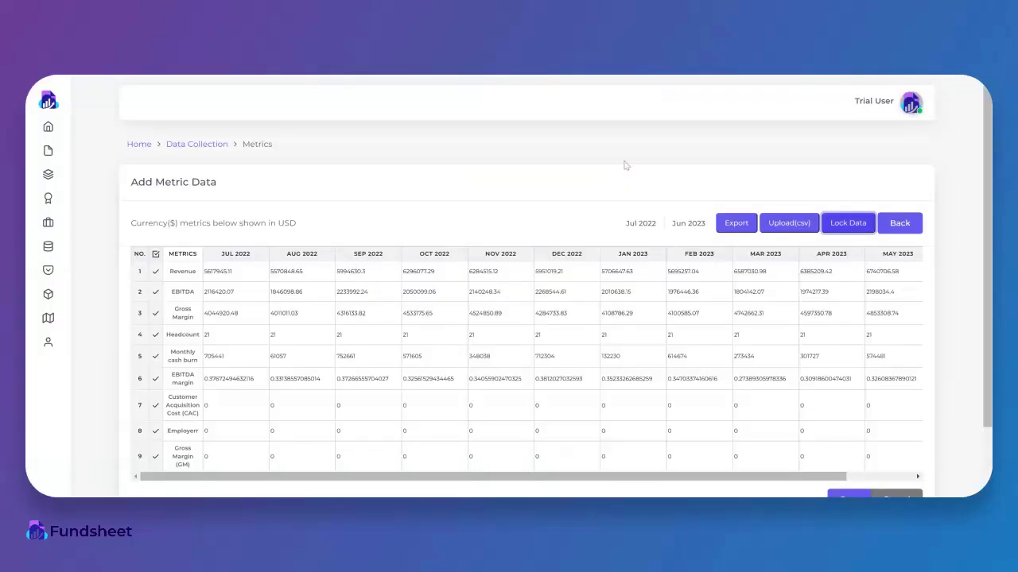
Open Mining Tech's data collection forms from the Data Collection page and start a new form request.
left_click(194, 146)
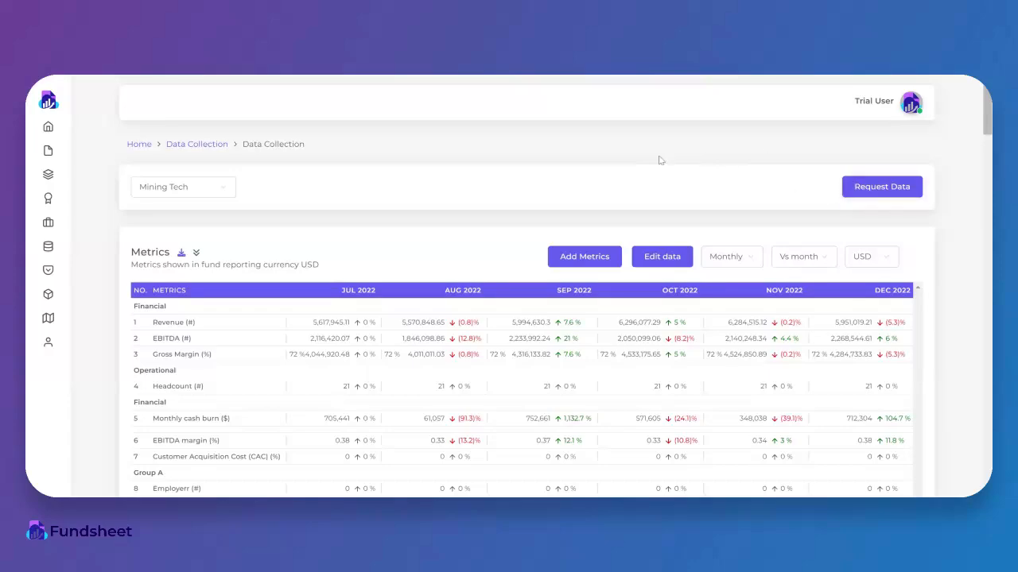
left_click(880, 190)
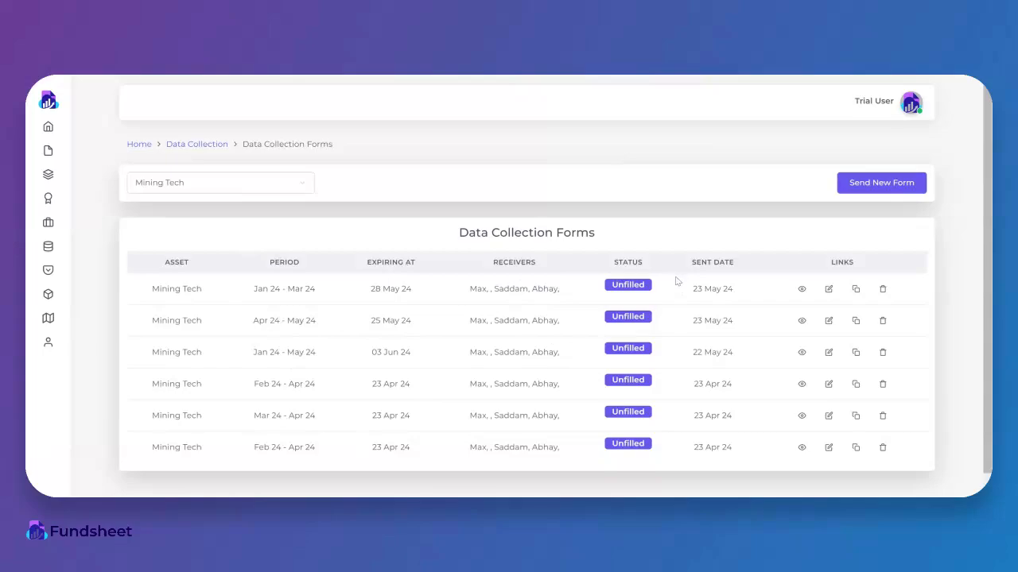
left_click(885, 184)
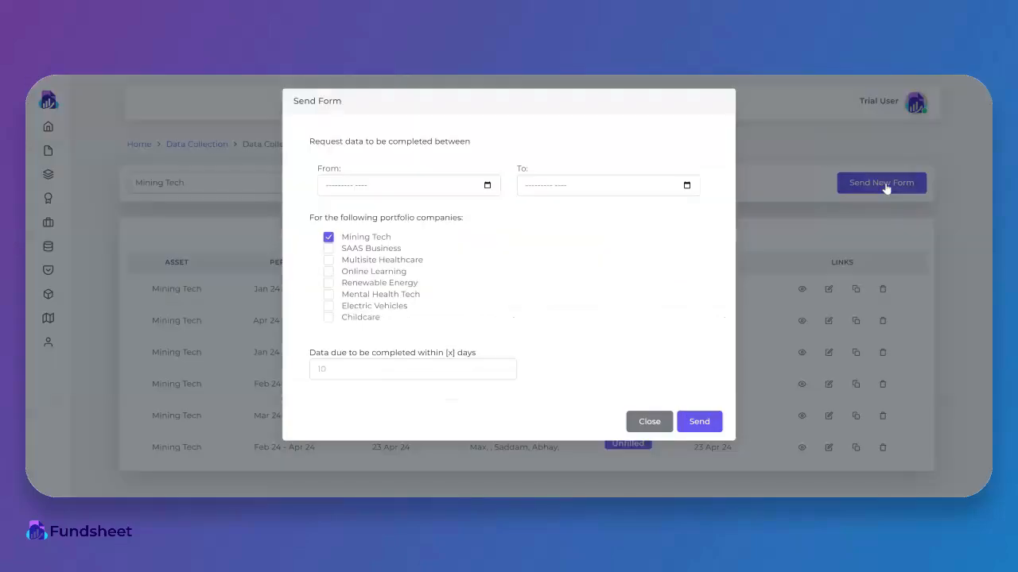
Set the data request period from January 2024 to March 2024.
left_click(481, 189)
left_click(487, 187)
left_click(343, 231)
left_click(593, 213)
left_click(688, 189)
left_click(600, 233)
left_click(587, 277)
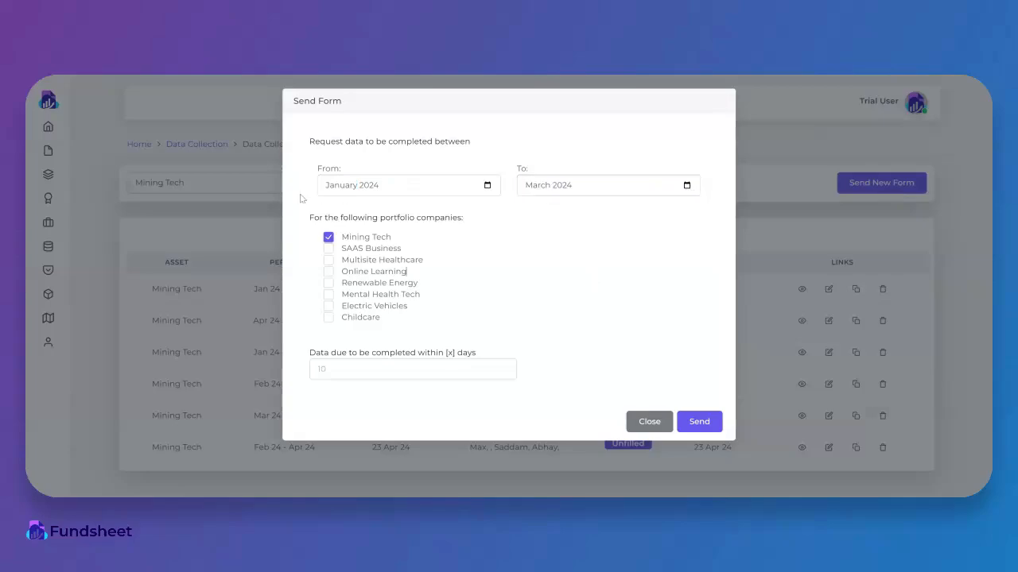
Make the data due within 5 days, temporarily including SAAS Business and leaving only Mining Tech selected.
left_click(329, 249)
left_click(329, 369)
type("5")
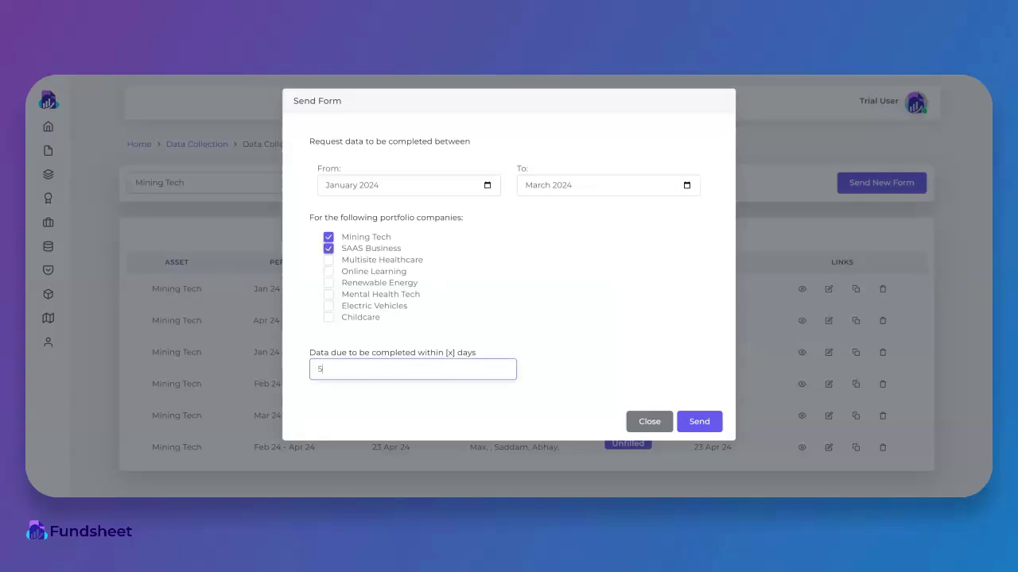
left_click(328, 248)
Proceed to the request confirmation, review its recipients, period and expiry, and close it without sending the request.
left_click(699, 422)
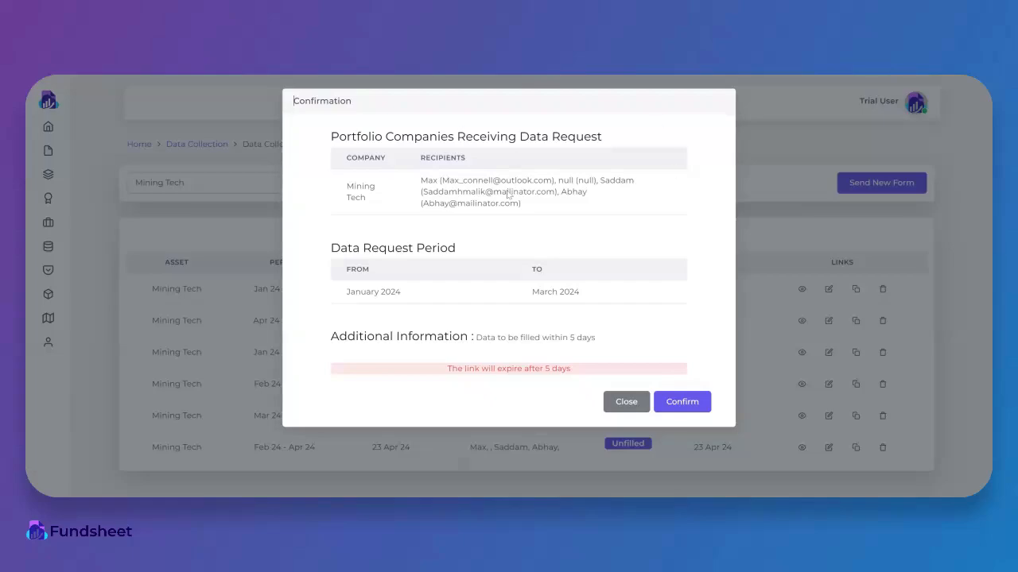
left_click(612, 401)
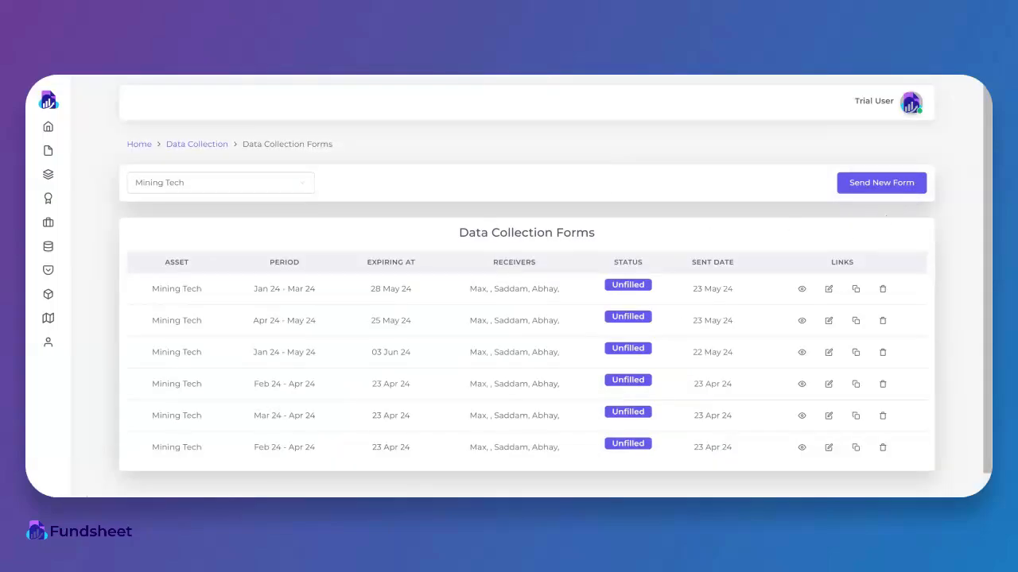
mouse_move(68, 350)
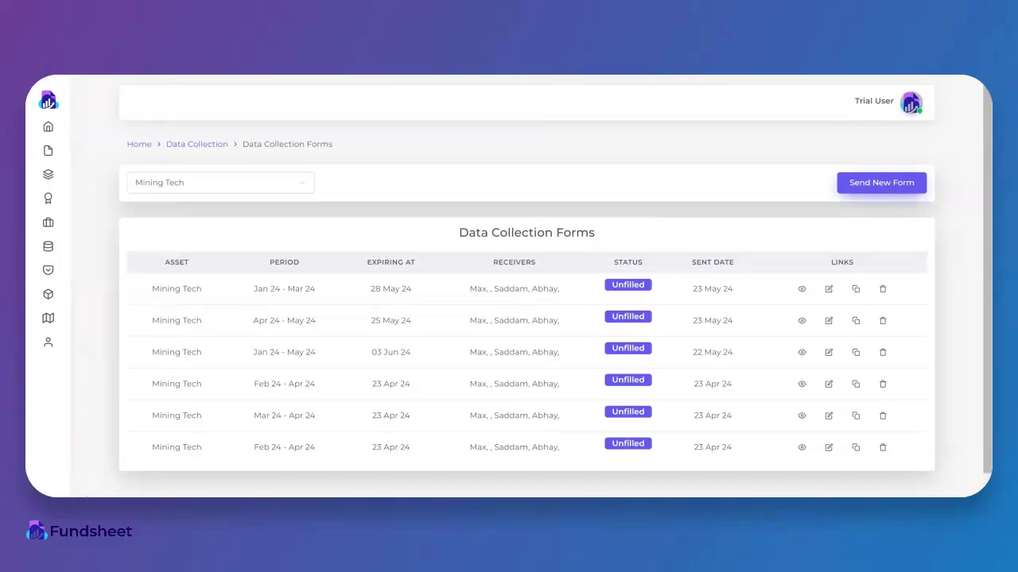
Send Mining Tech a data request form covering January 2024 to March 2024, due within 5 days.
left_click(870, 185)
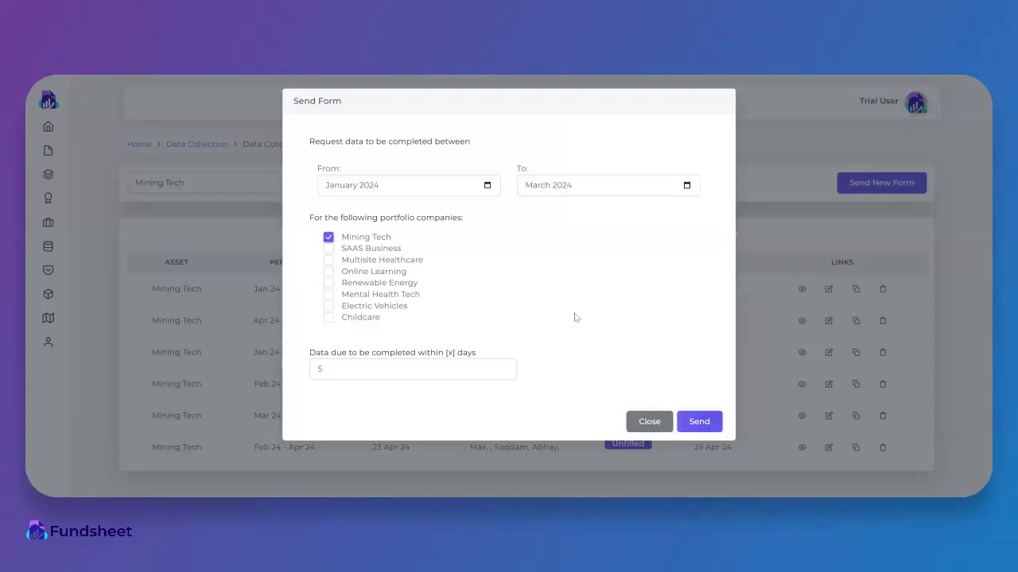
left_click(706, 425)
left_click(682, 410)
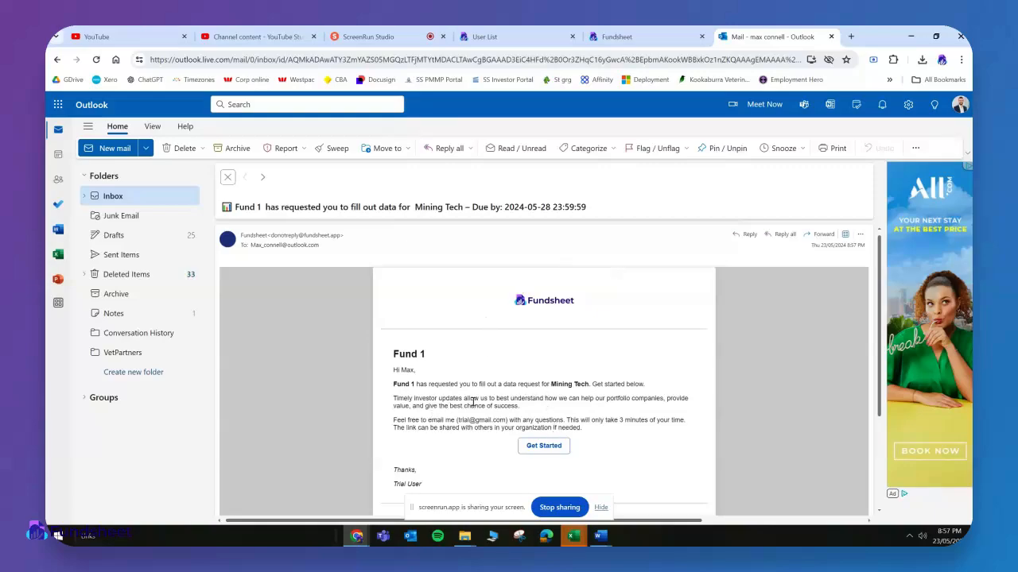
Review the Mining Tech data request email in Outlook and open its linked data form.
left_click_drag(473, 401, 395, 405)
left_click(411, 371)
scroll(504, 422, "down", 1)
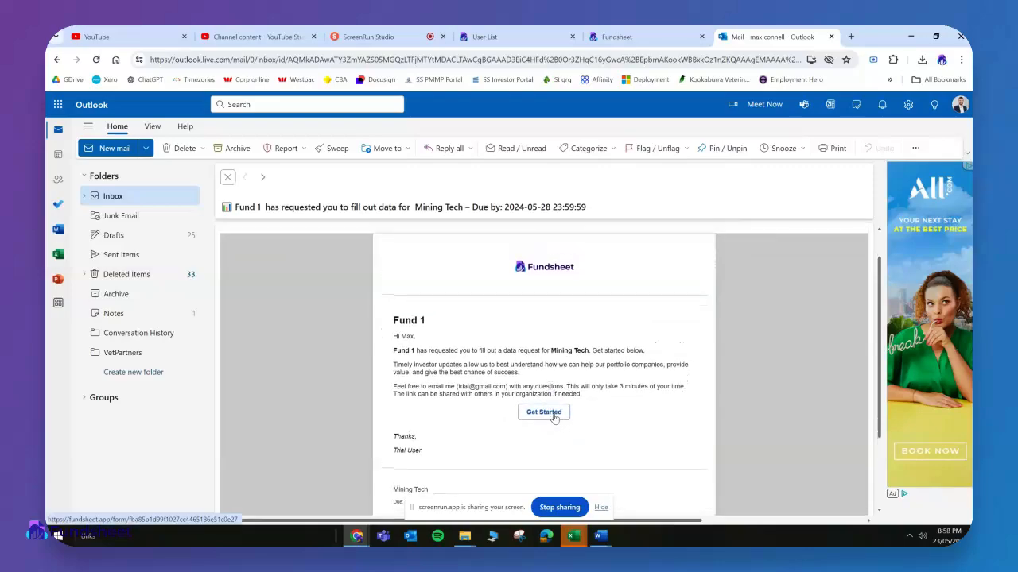
left_click(555, 415)
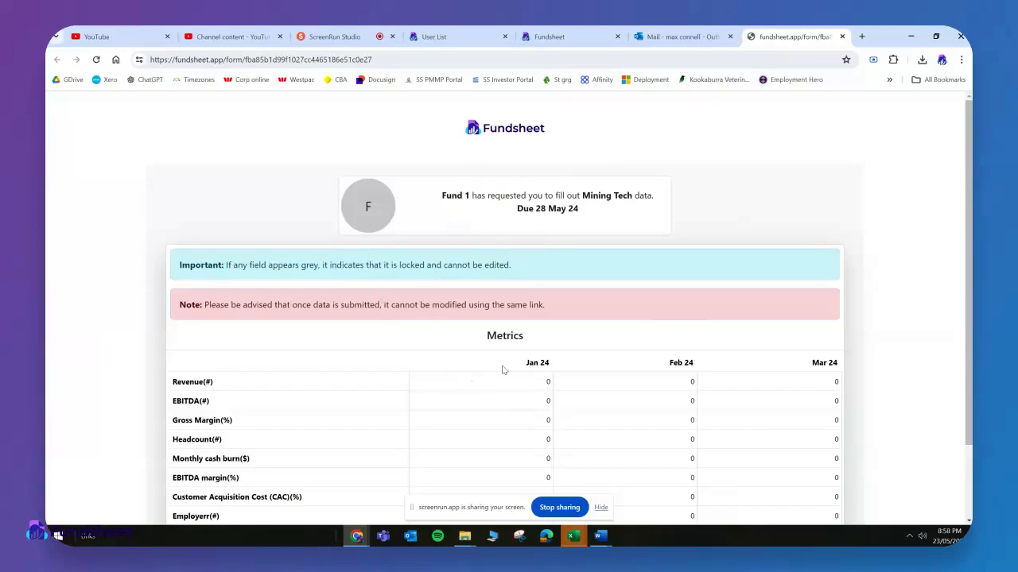
Enter revenue of 123123123 for Jan 24, 123123 for Feb 24 and 123123123 for Mar 24, plus Jan 24 EBITDA of 132123.
scroll(531, 373, "down", 2)
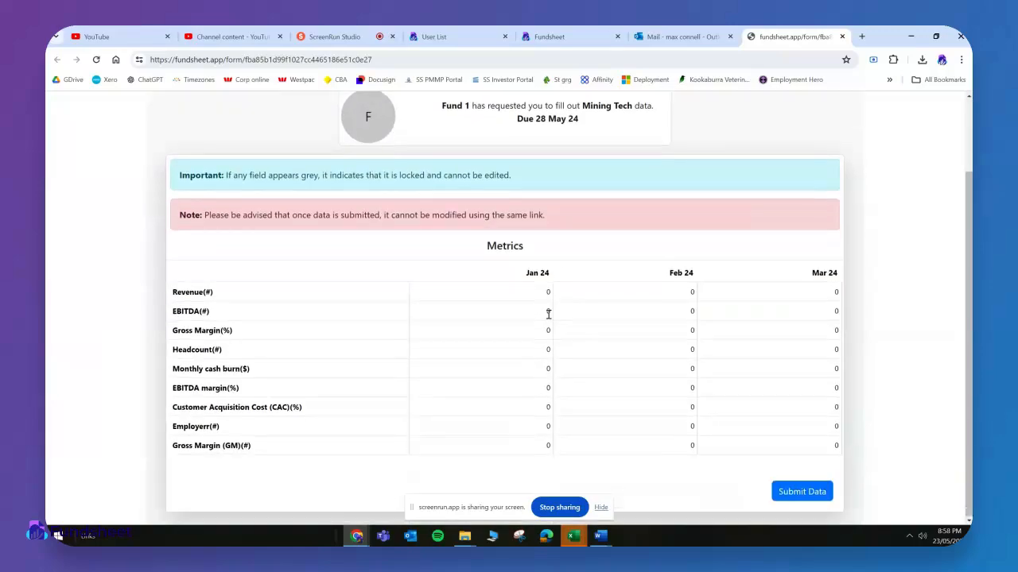
left_click(505, 291)
type("123123123")
left_click(613, 293)
type("123123")
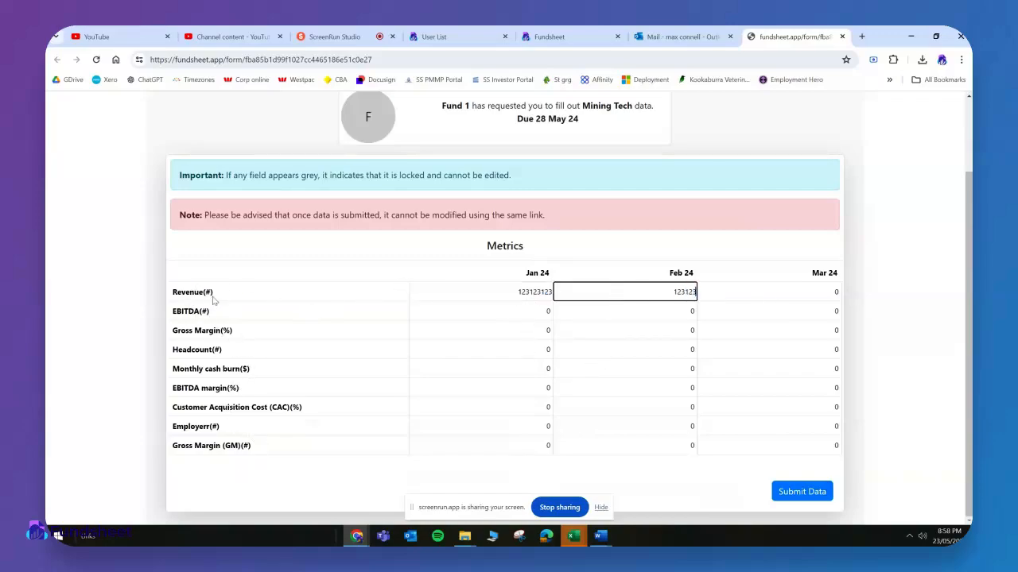
left_click(803, 288)
type("123123123")
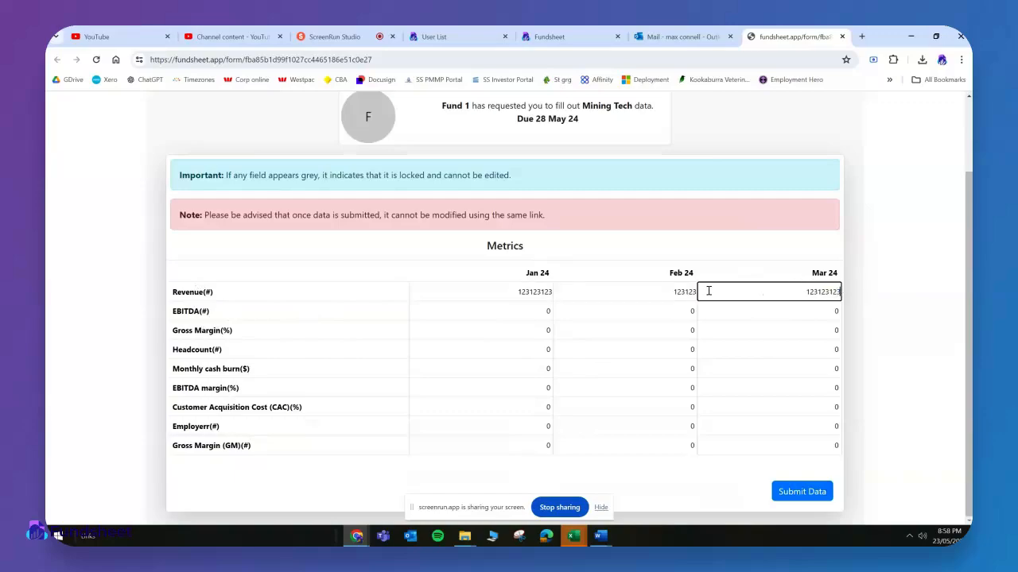
left_click(531, 311)
type("132123")
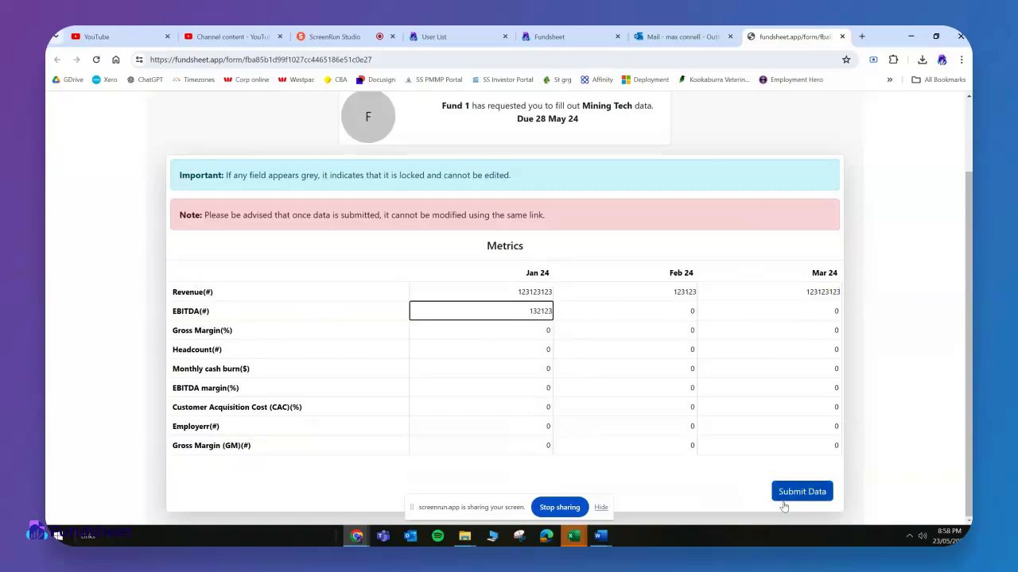
Return to Fundsheet's form list, and open Mining Tech's Data Collection page to review its metrics table and charts.
left_click(435, 37)
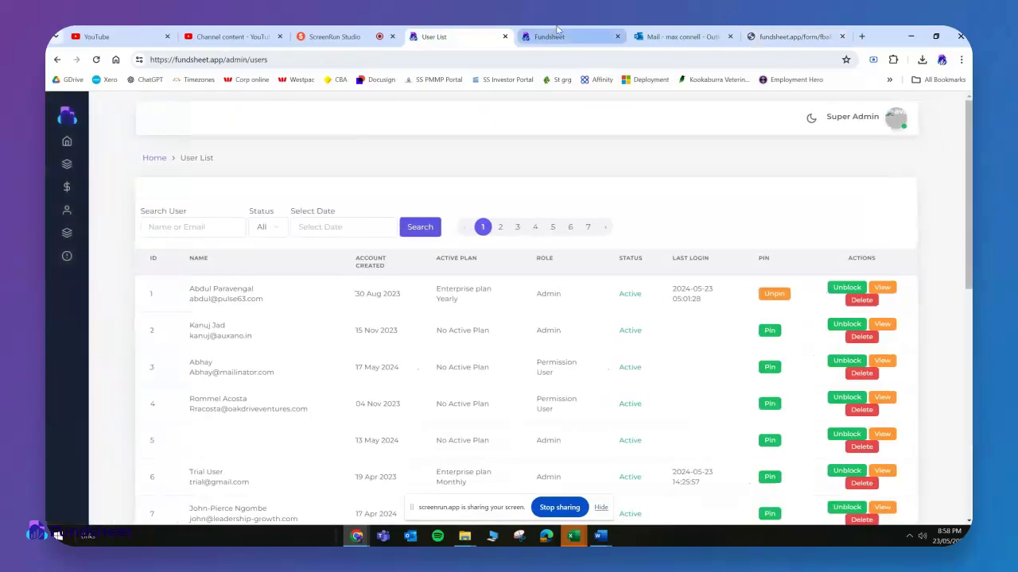
left_click(557, 34)
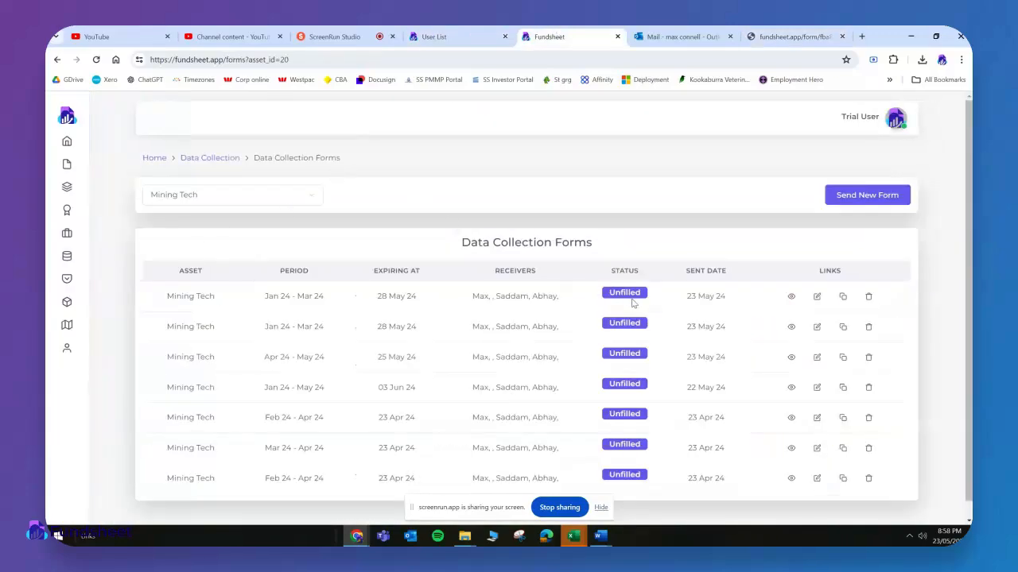
mouse_move(71, 274)
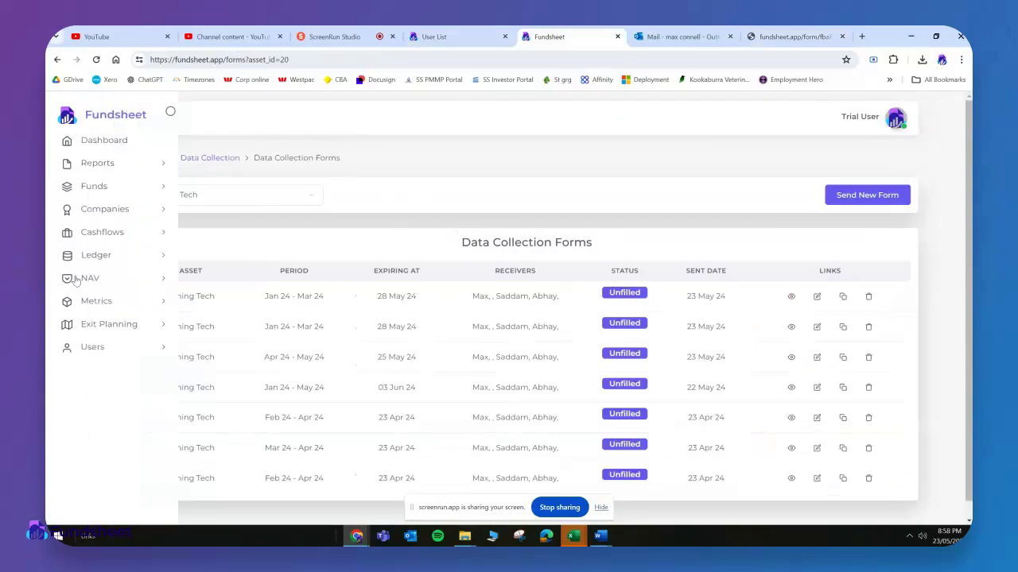
left_click(96, 300)
left_click(114, 328)
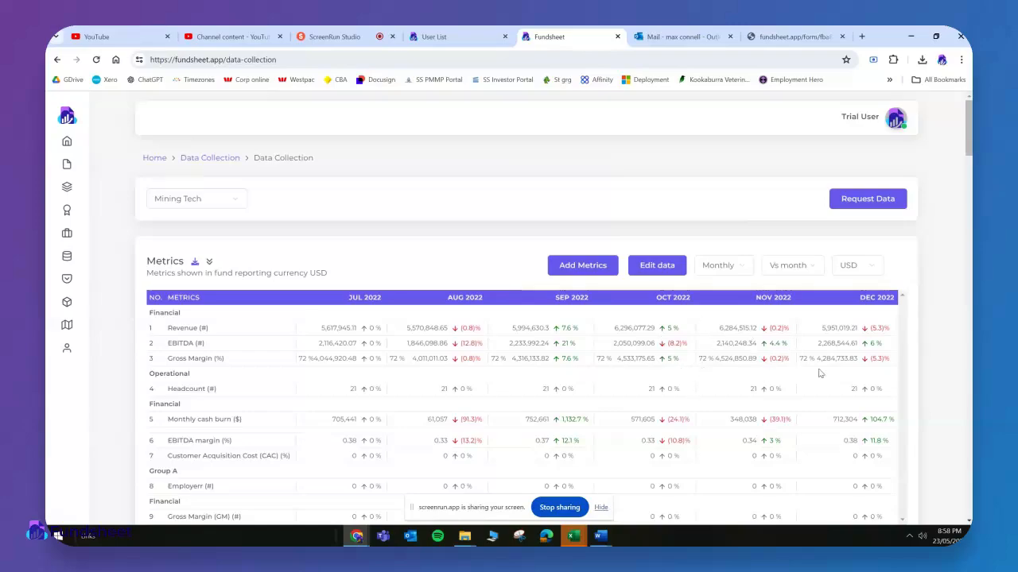
scroll(408, 438, "down", 10)
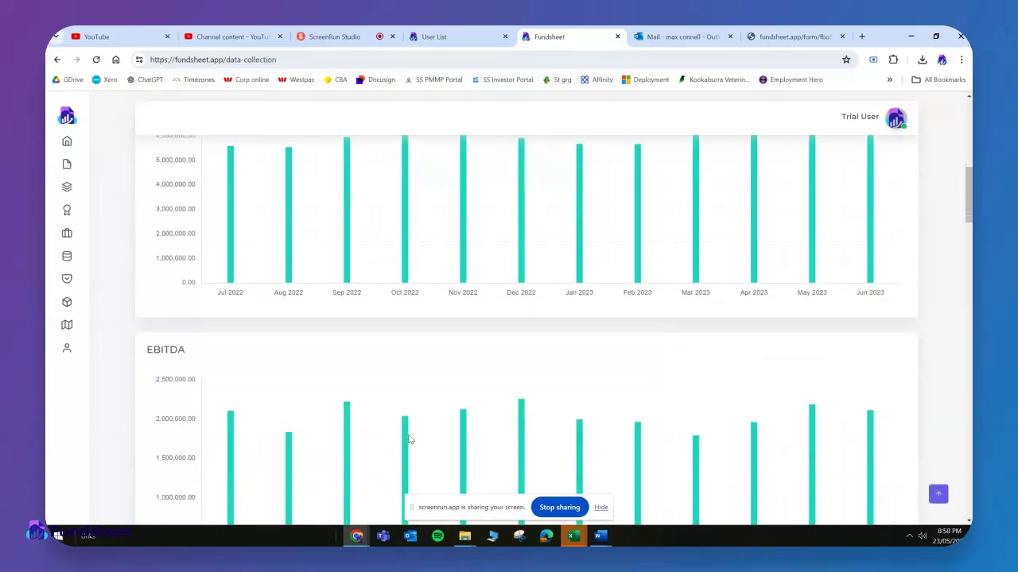
scroll(408, 438, "down", 5)
scroll(408, 438, "up", 15)
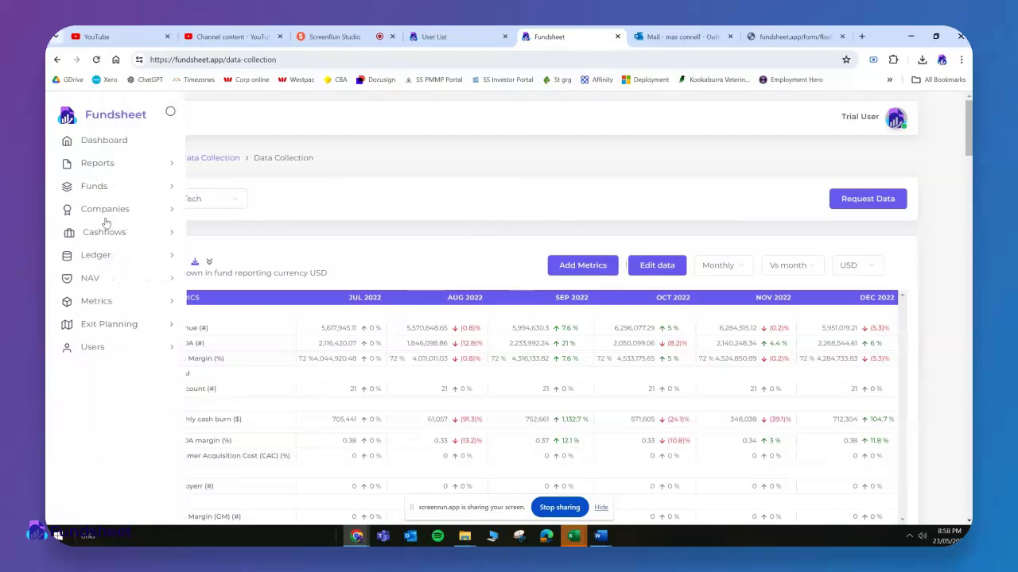
Open the Fund 1 detail page from the fund list to view its summary.
left_click(100, 186)
left_click(104, 235)
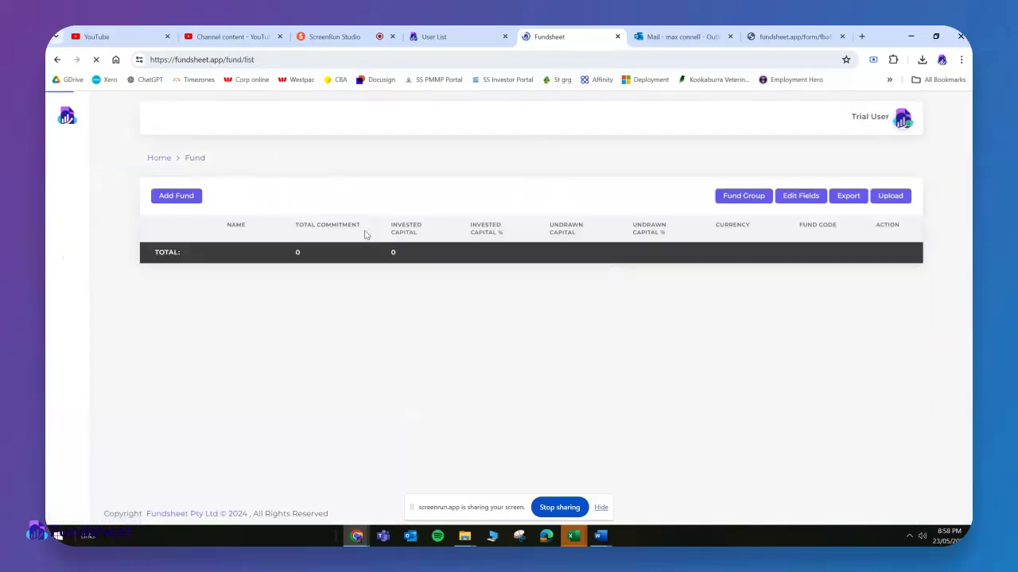
left_click(213, 299)
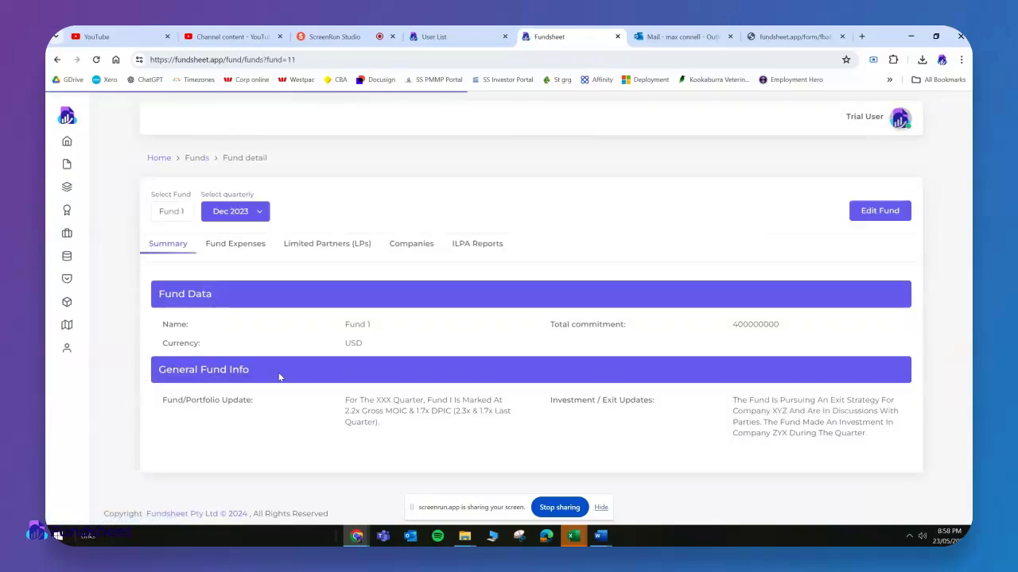
Open SAAS Business from the company list and view its overview.
mouse_move(71, 230)
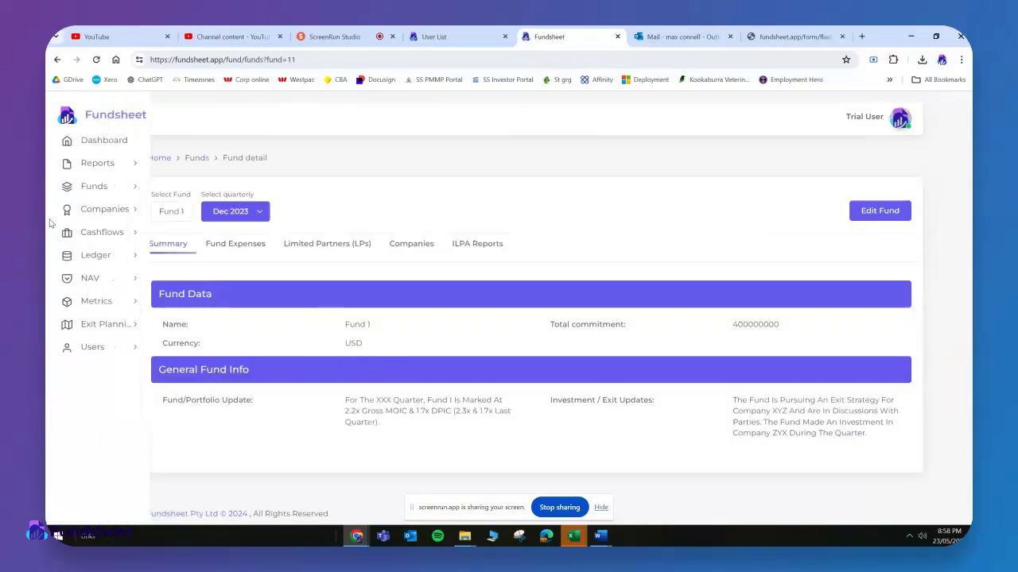
left_click(128, 209)
left_click(125, 257)
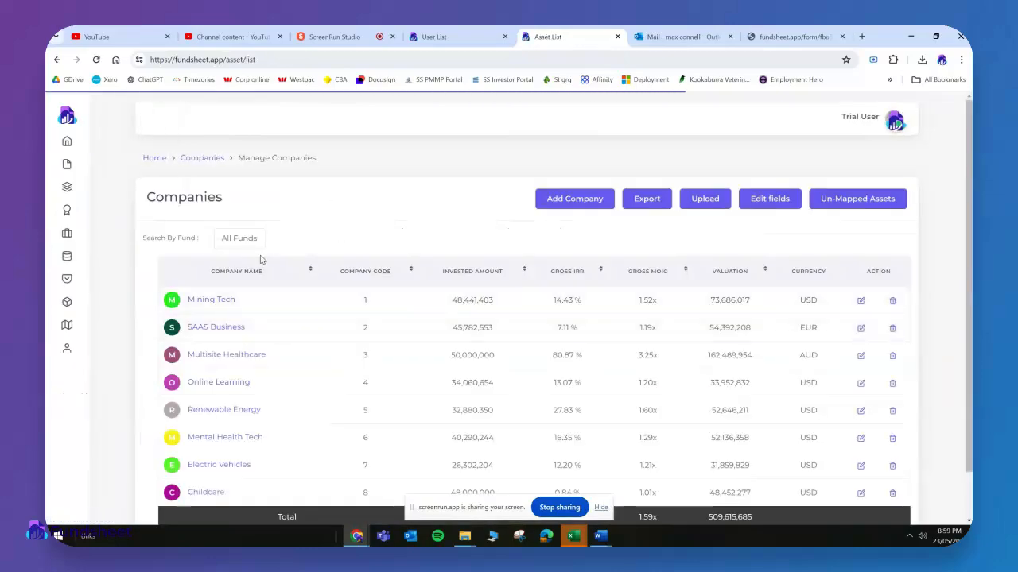
left_click(208, 328)
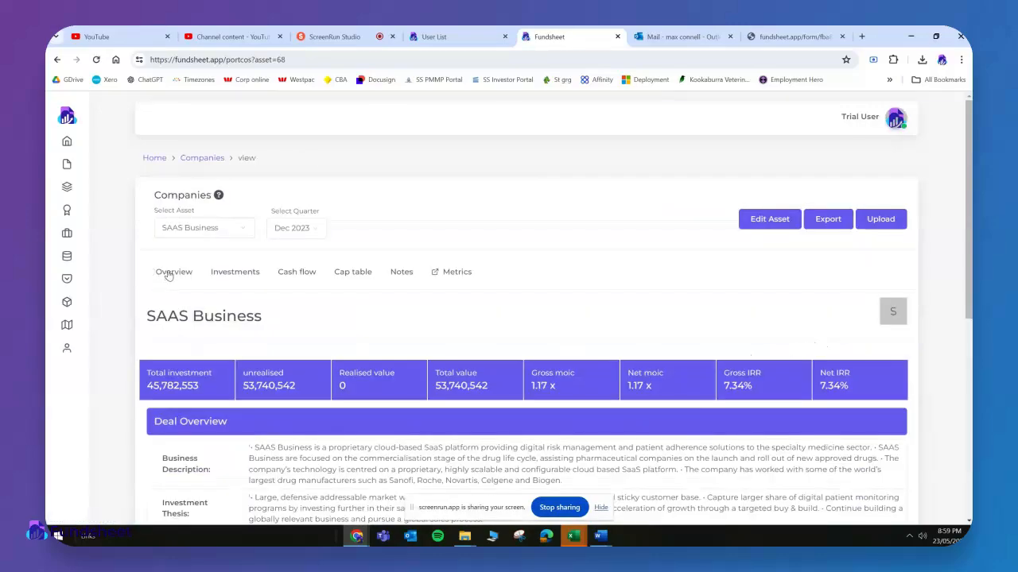
left_click(169, 272)
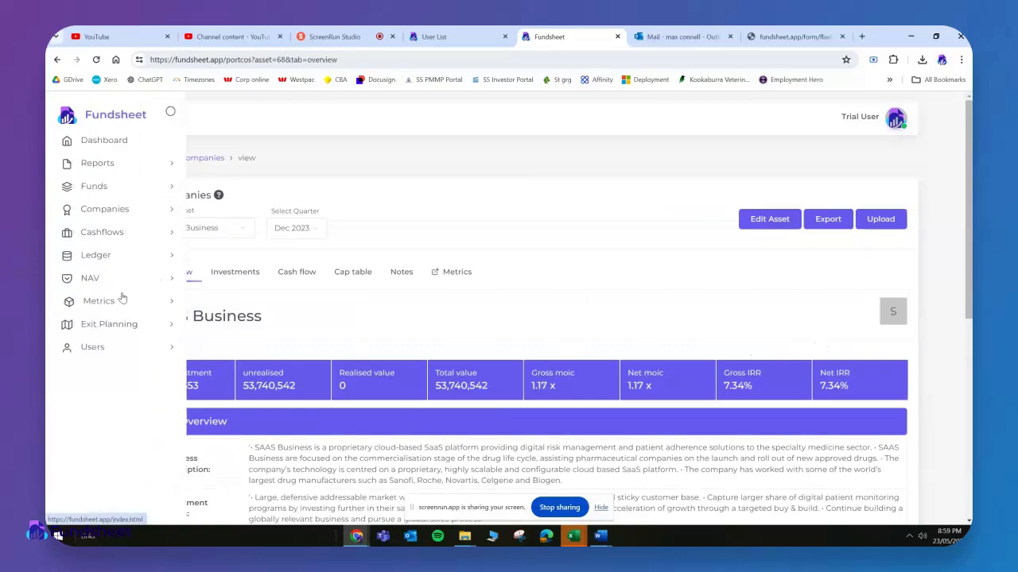
Open the SAAS Business metrics on the Data Collection page and display them in USD.
left_click(84, 298)
left_click(83, 326)
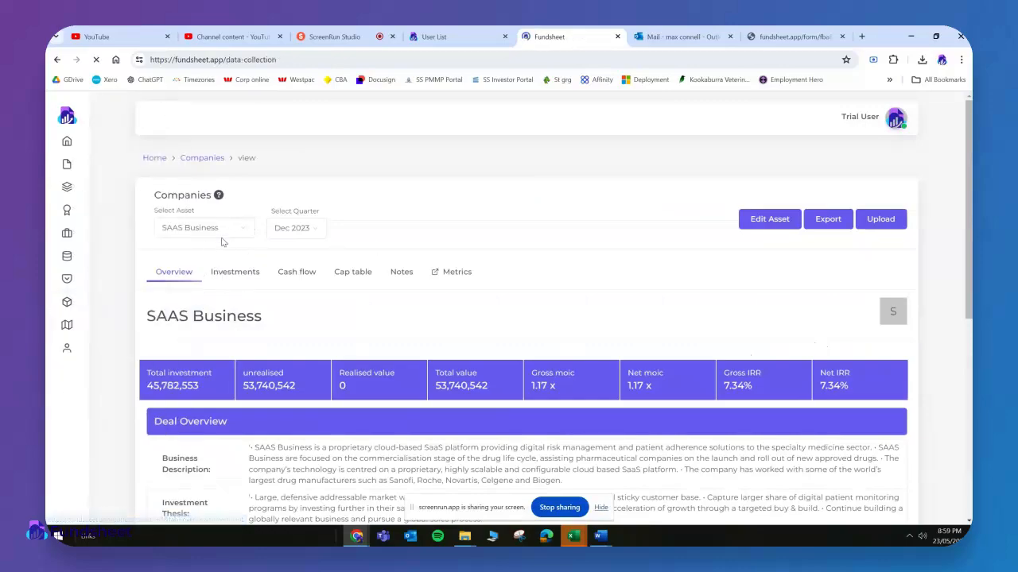
left_click(211, 204)
left_click(200, 235)
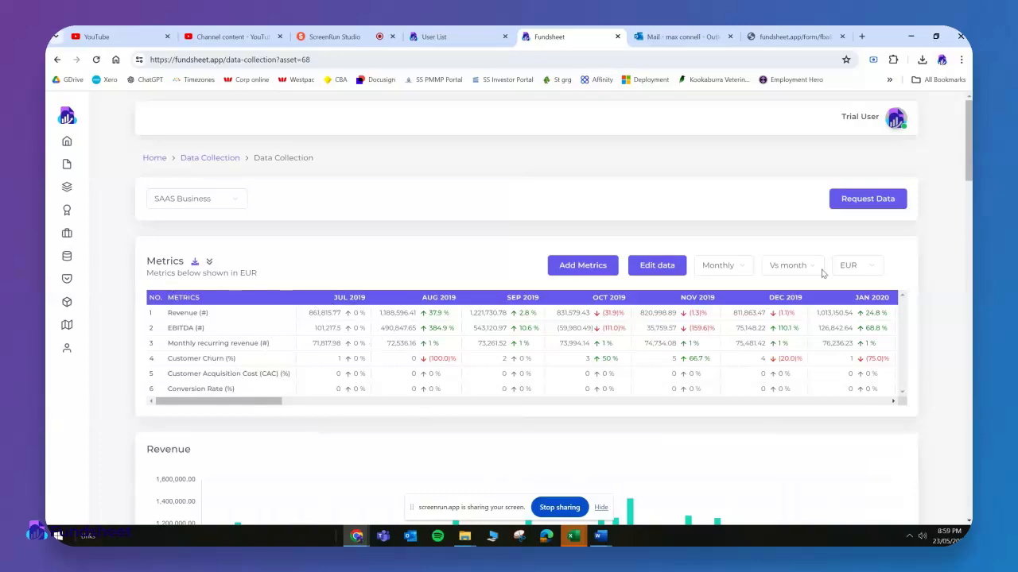
left_click(859, 264)
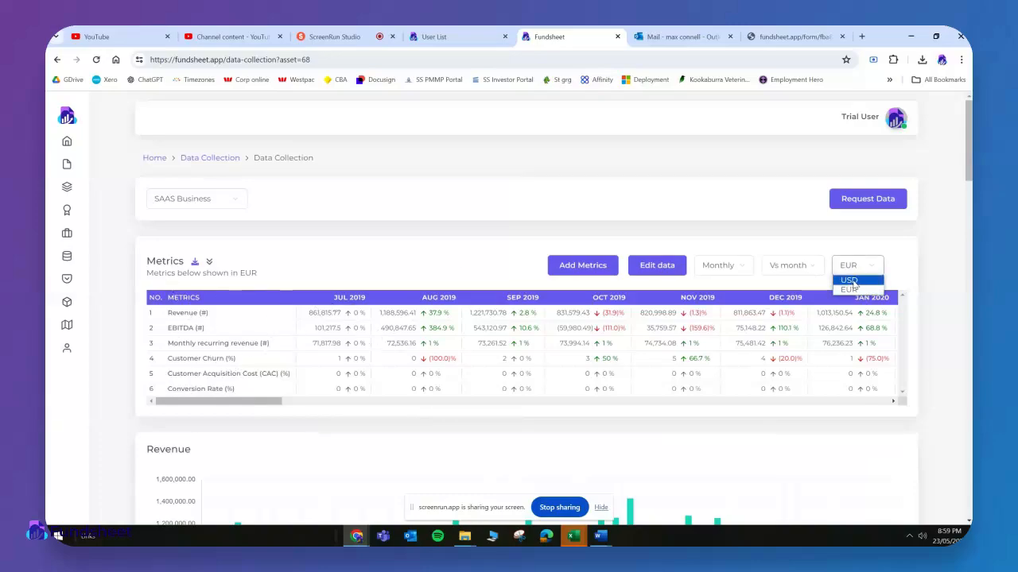
left_click(851, 280)
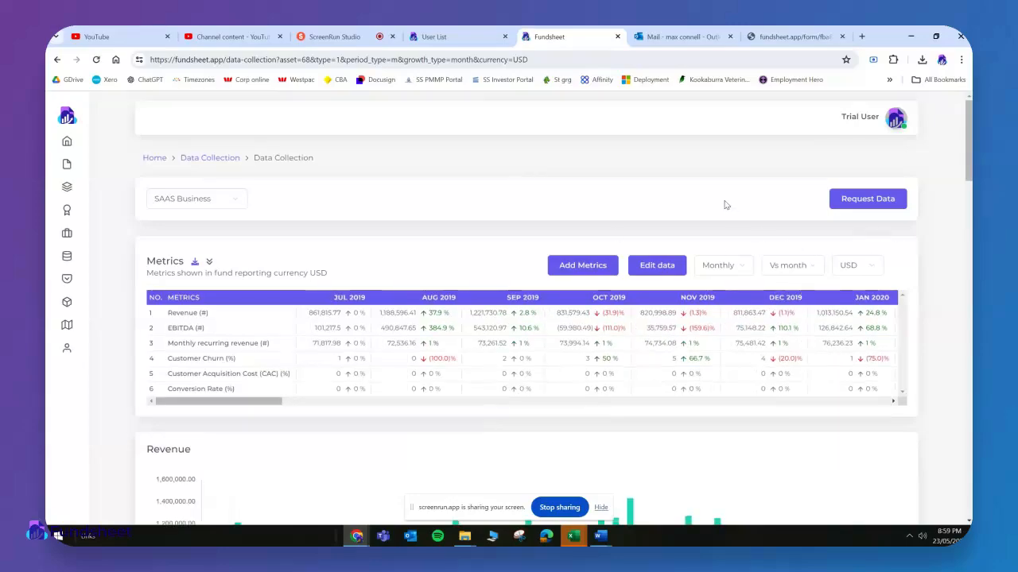
Open the currency settings and examine Fund 1's monthly exchange rates.
left_click(890, 123)
left_click(864, 168)
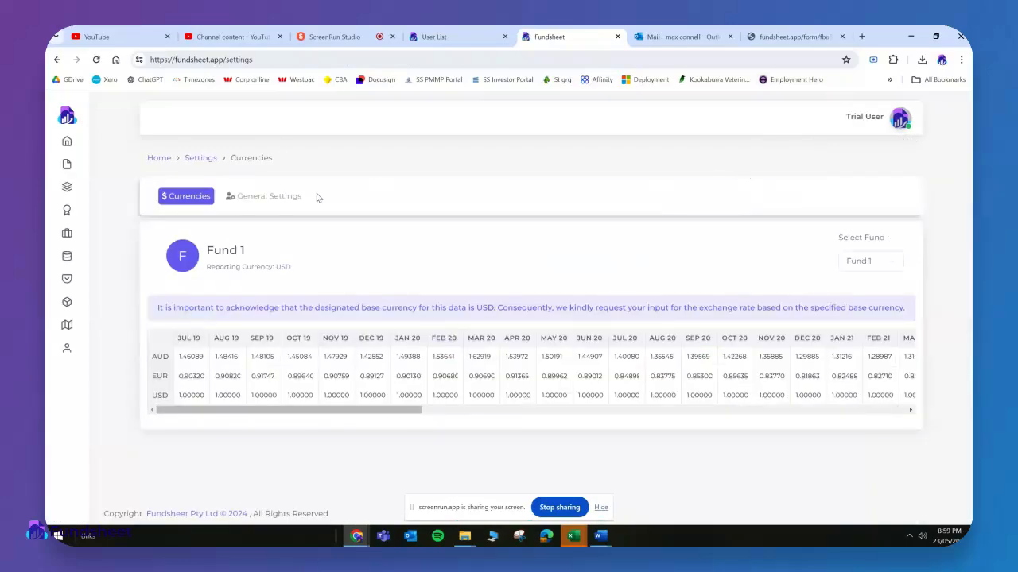
left_click_drag(193, 410, 194, 410)
left_click_drag(191, 410, 135, 450)
Return to Mining Tech's Data Collection page and open its metric list.
mouse_move(125, 250)
left_click(112, 302)
left_click(112, 327)
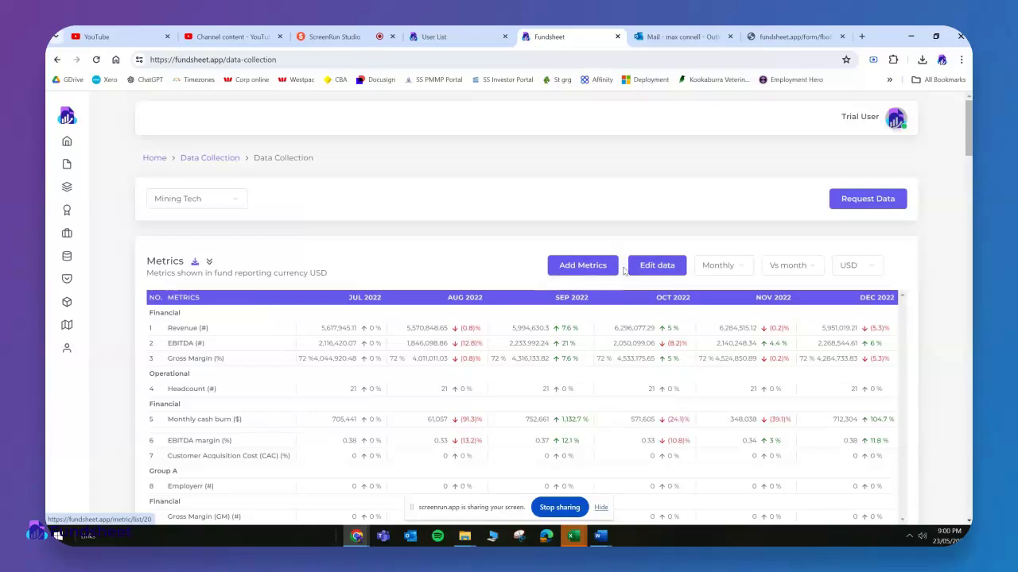
left_click(589, 276)
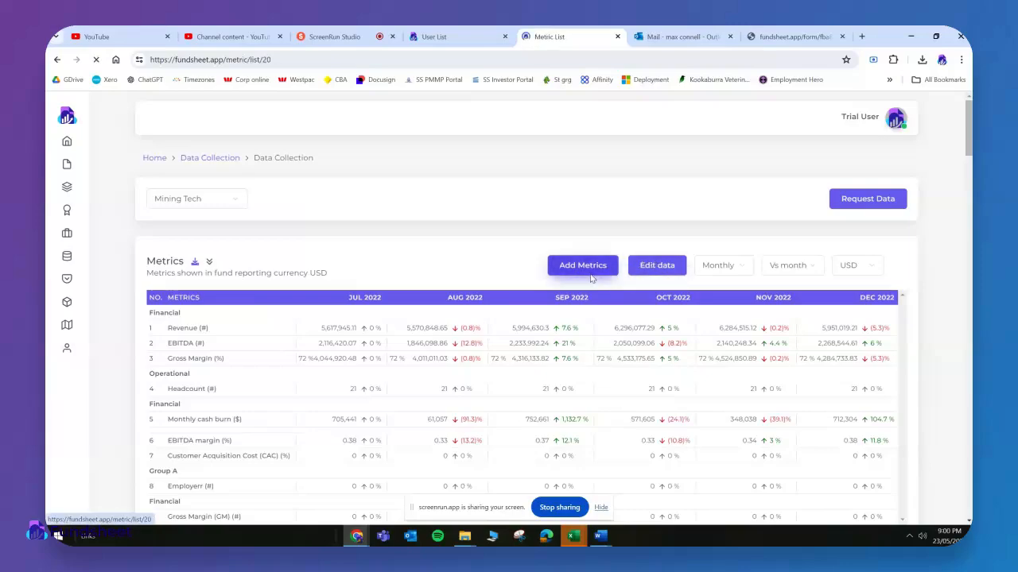
Open the custom metric form for Mining Tech, examine its unit options, and close it without adding a metric.
left_click(719, 200)
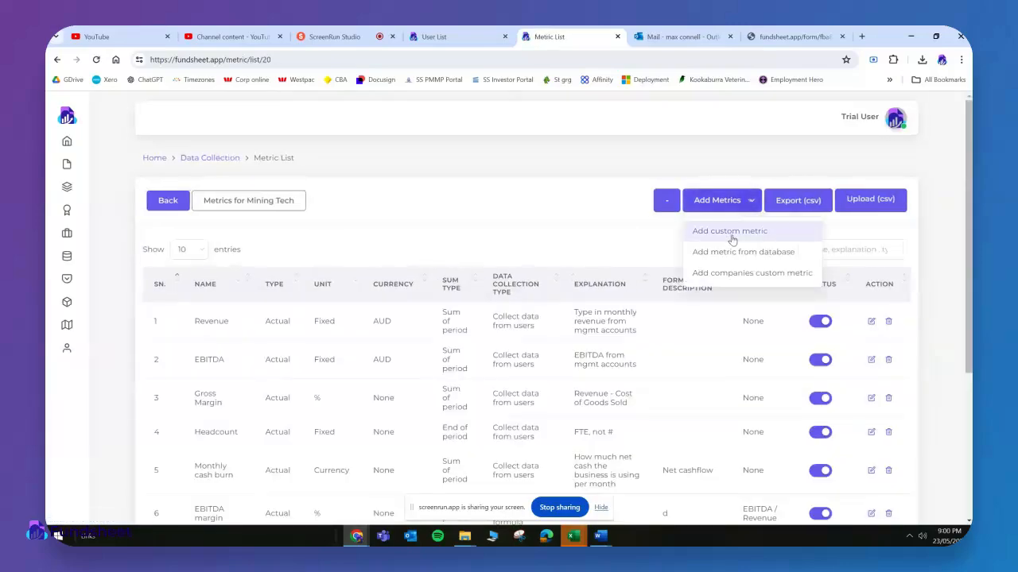
left_click(732, 227)
left_click(442, 311)
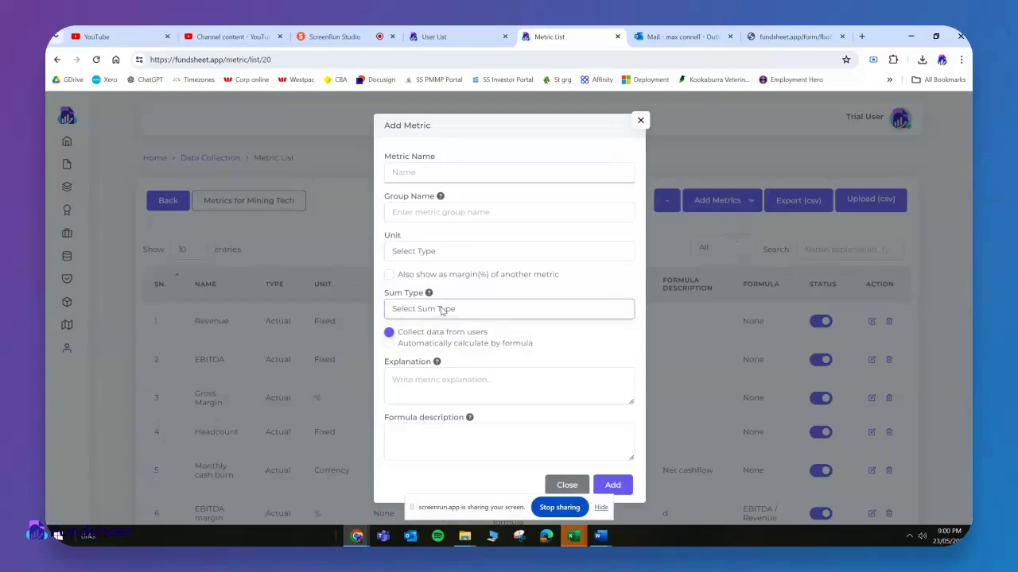
left_click(478, 253)
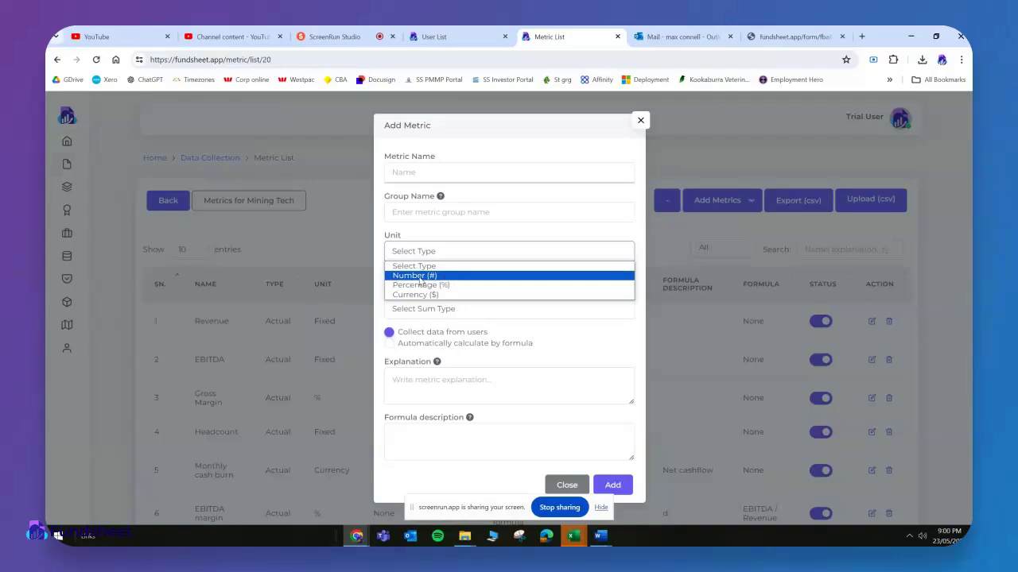
left_click(645, 131)
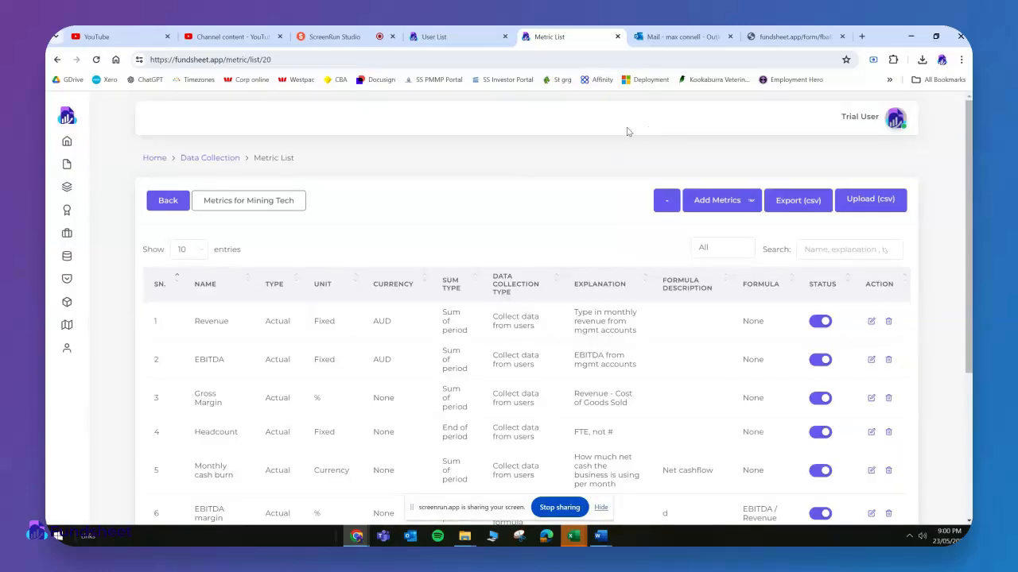
Reopen Mining Tech's Data Collection page and look through its metrics table and individual metric charts.
left_click(96, 300)
left_click(100, 328)
scroll(416, 232, "down", 1)
scroll(416, 232, "up", 2)
scroll(415, 232, "down", 15)
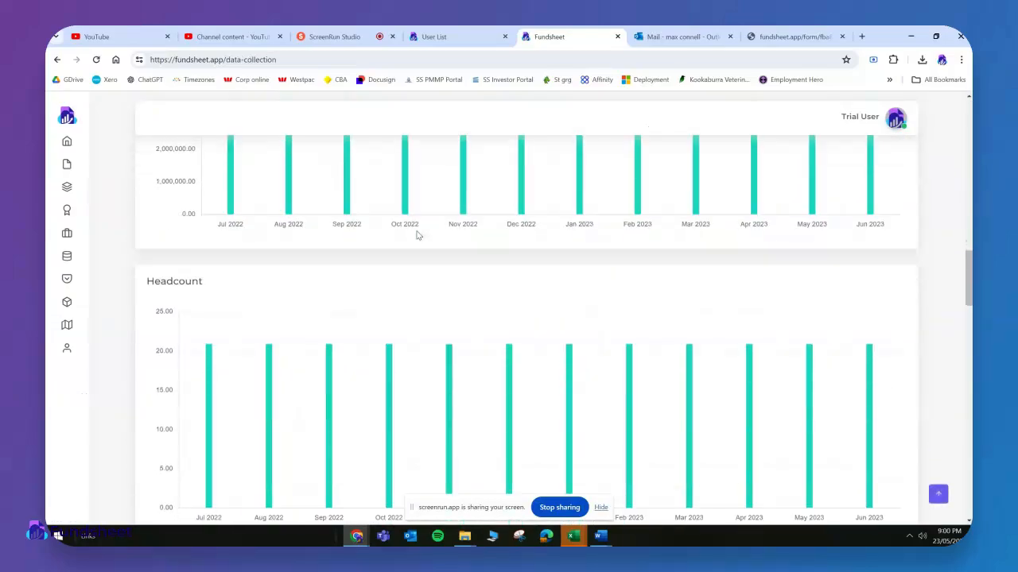
scroll(416, 236, "up", 15)
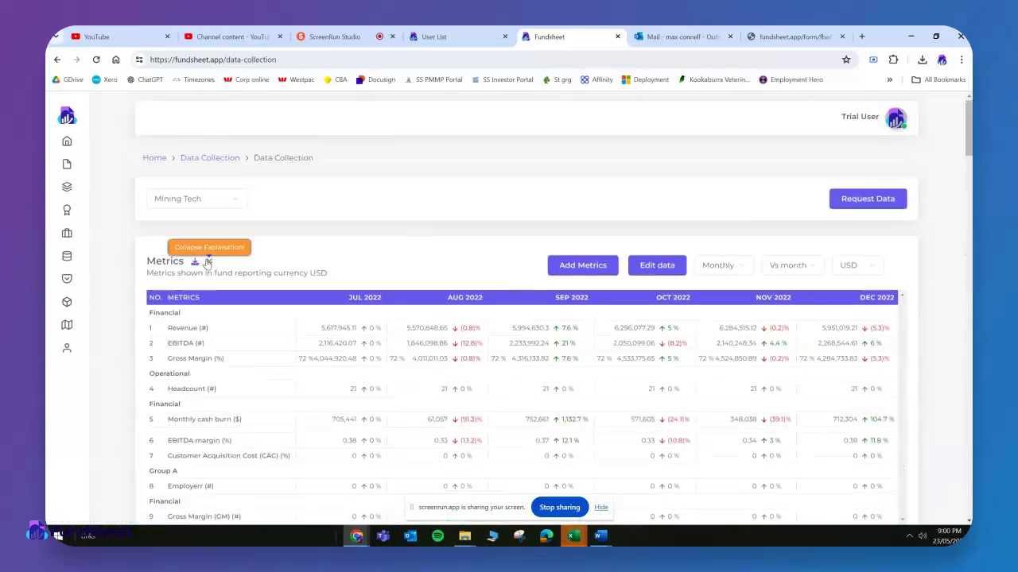
scroll(425, 328, "down", 15)
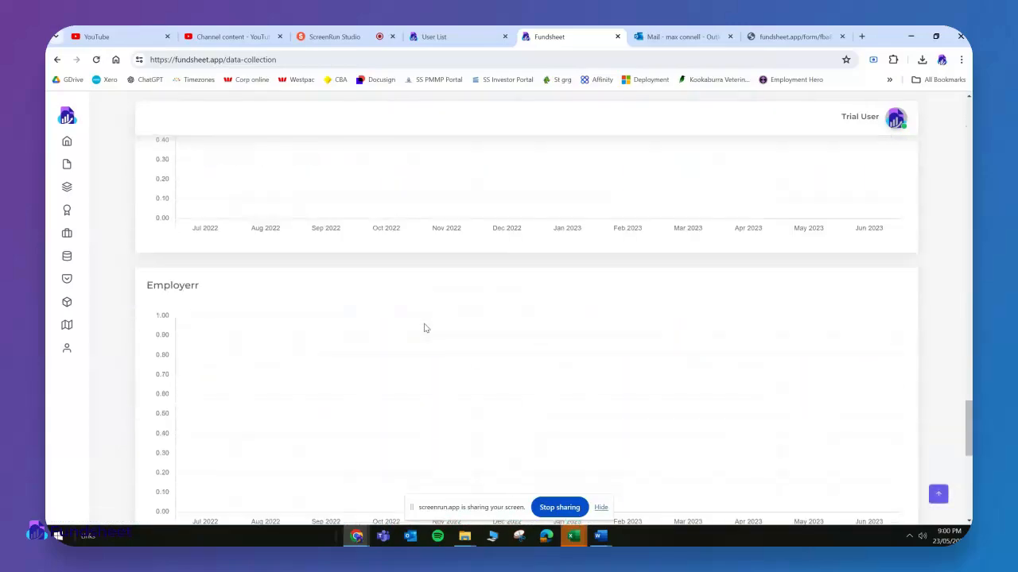